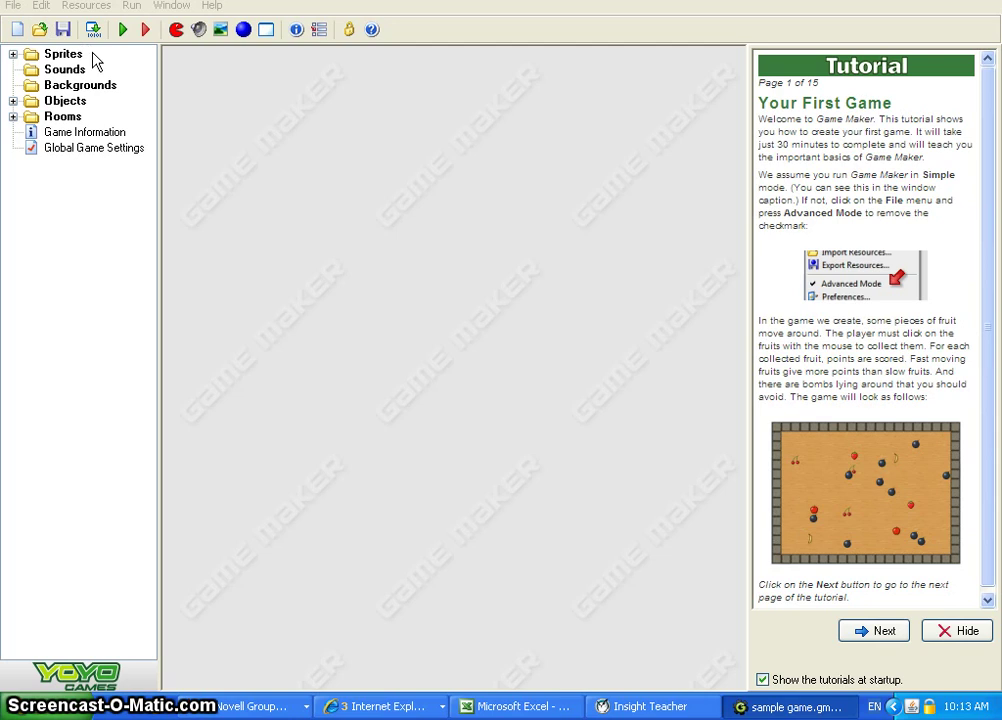
Test-run the game, score a few points, and decline to play again.
click(121, 30)
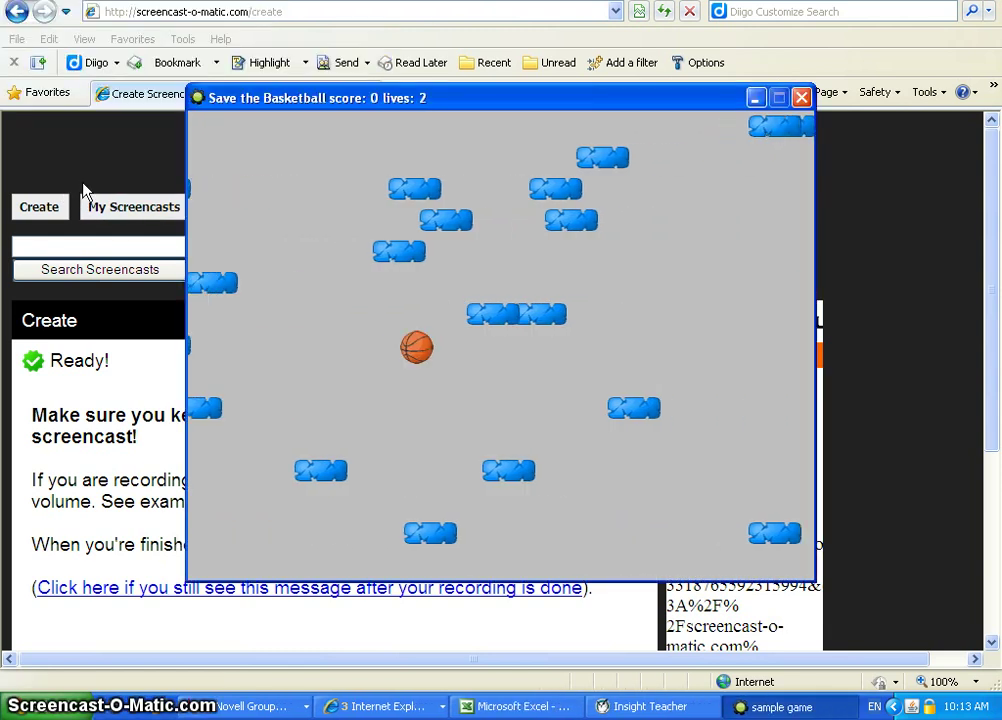
click(305, 290)
click(381, 311)
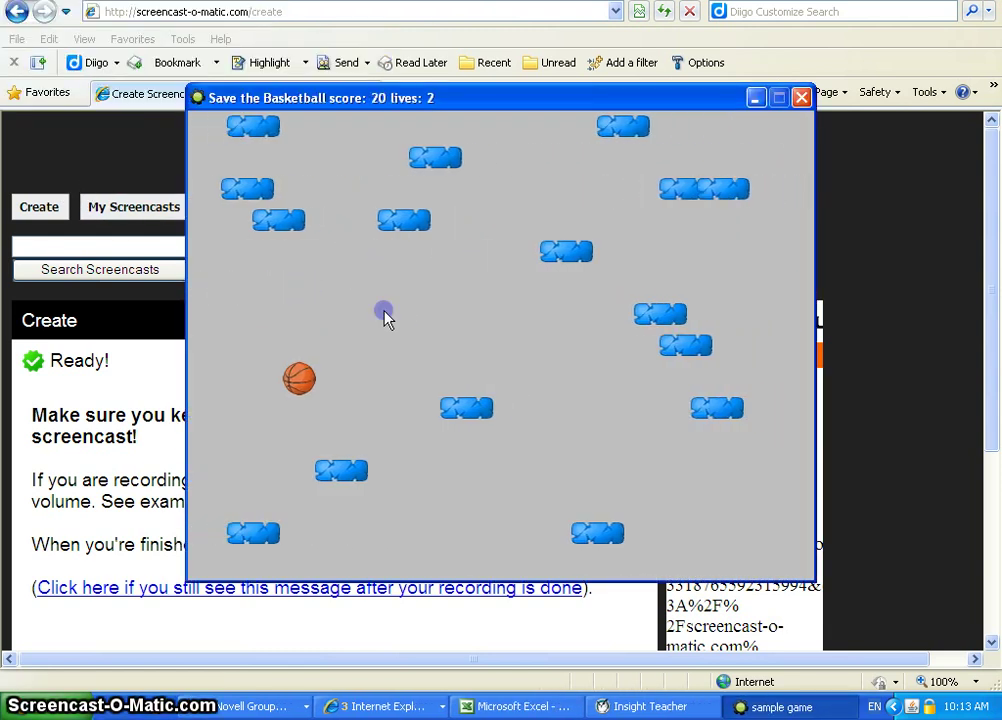
click(281, 228)
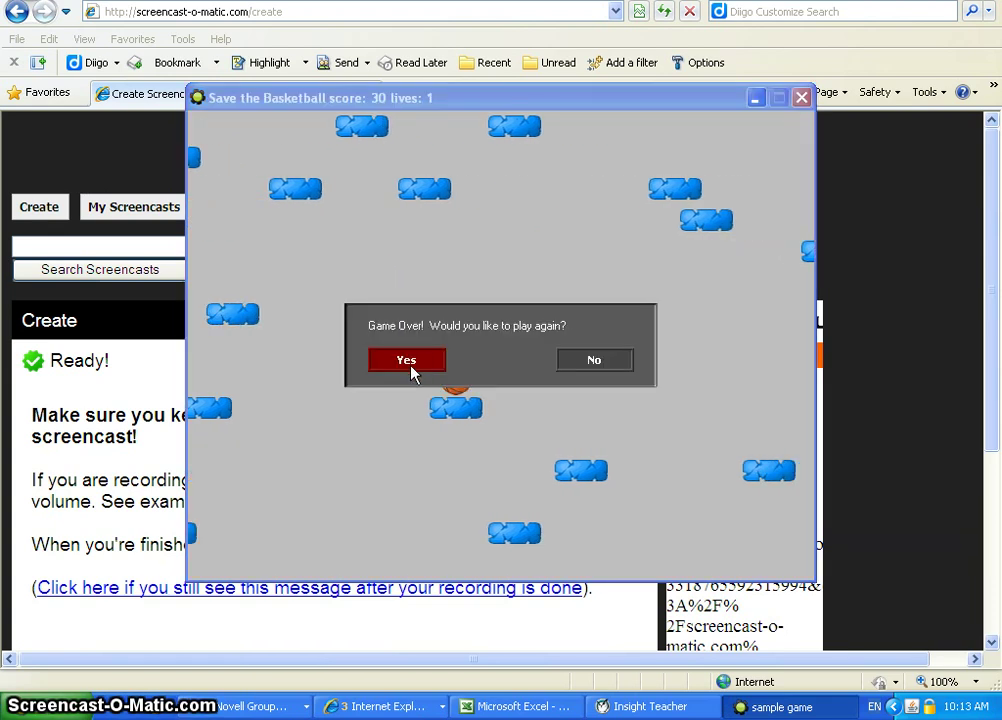
click(577, 352)
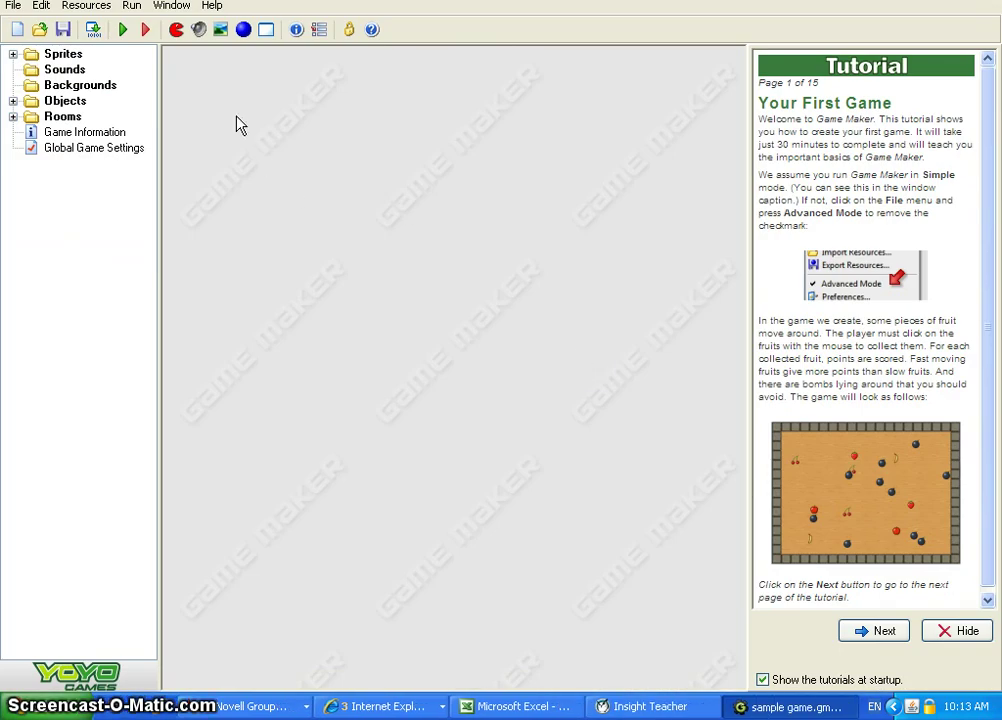
Create a new background resource named bck_main.
right_click(88, 92)
click(116, 97)
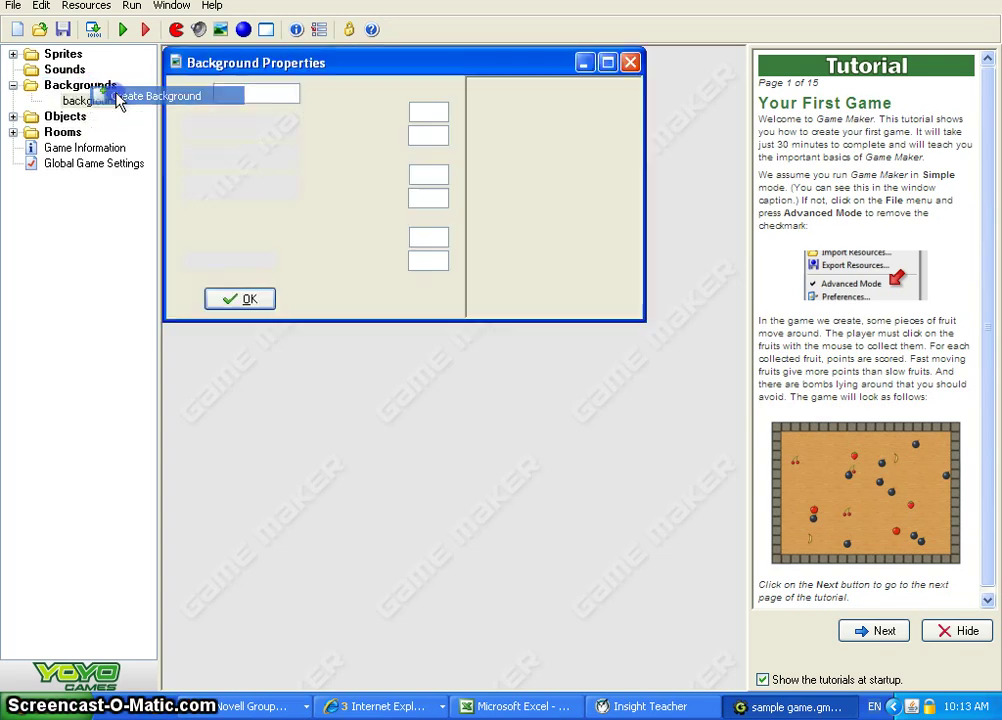
drag(284, 93, 160, 92)
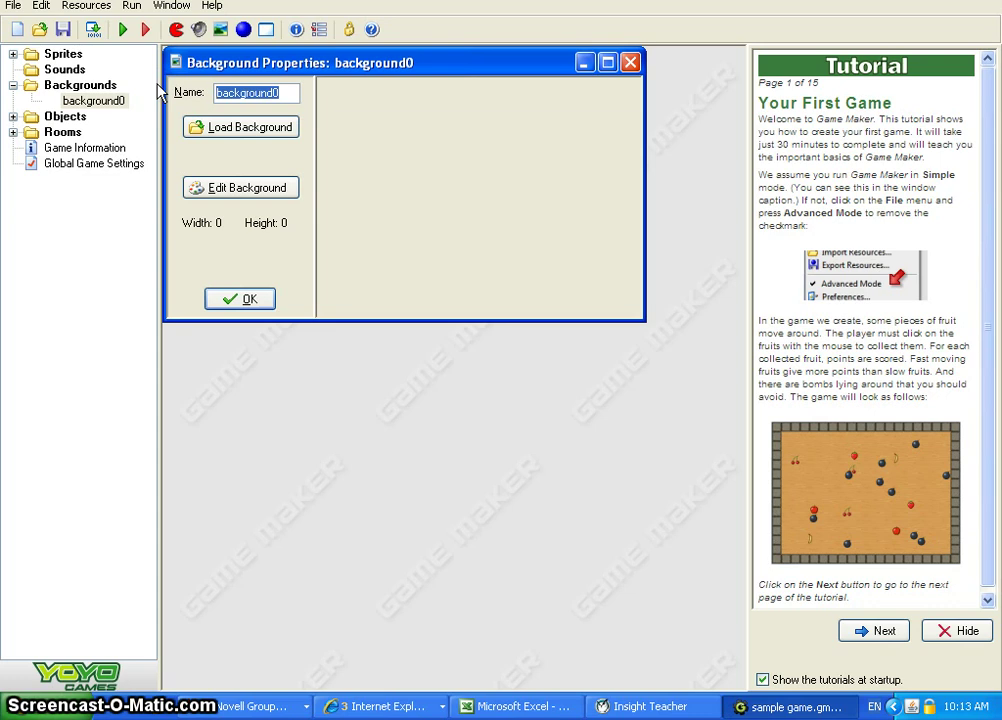
text(bck)
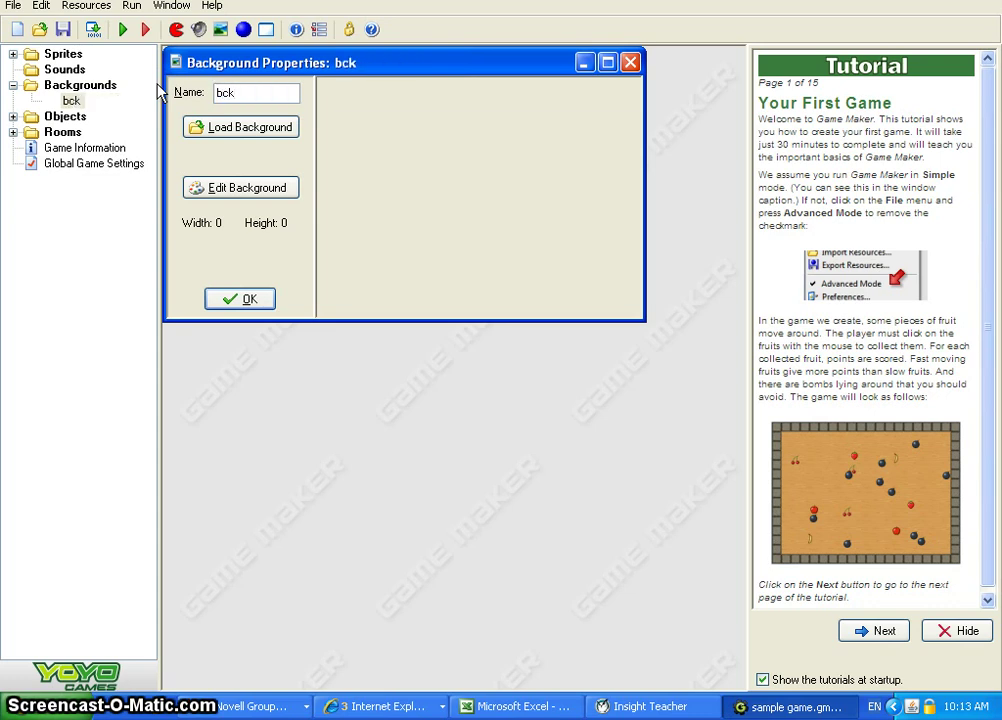
text(_main)
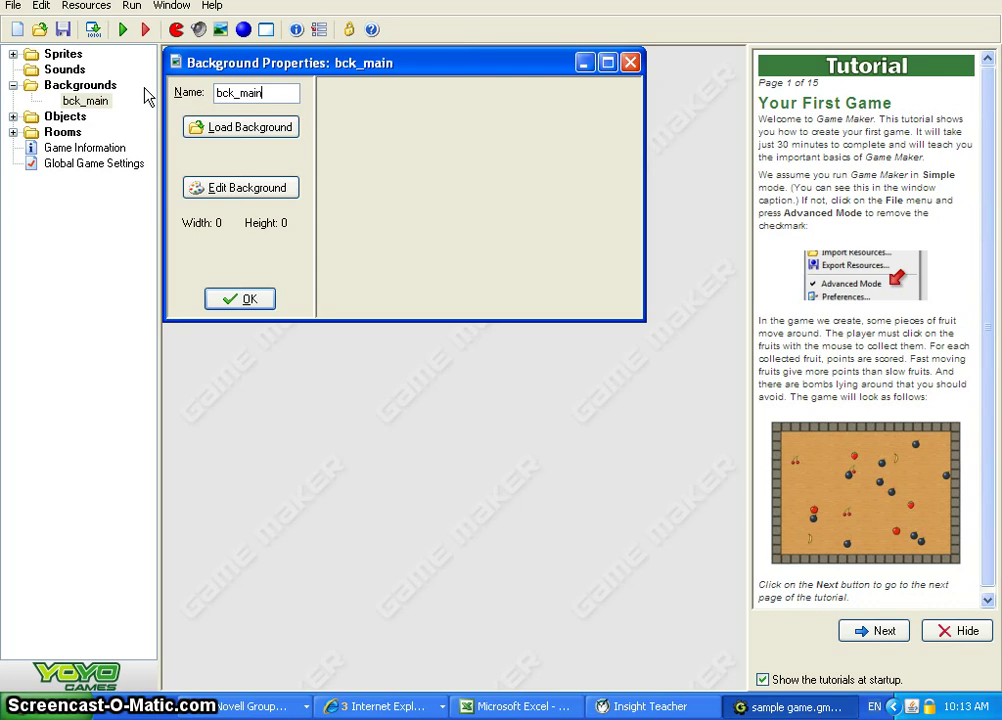
Load metal_dark.png from Game_Maker8\Backgrounds as the background image.
click(258, 132)
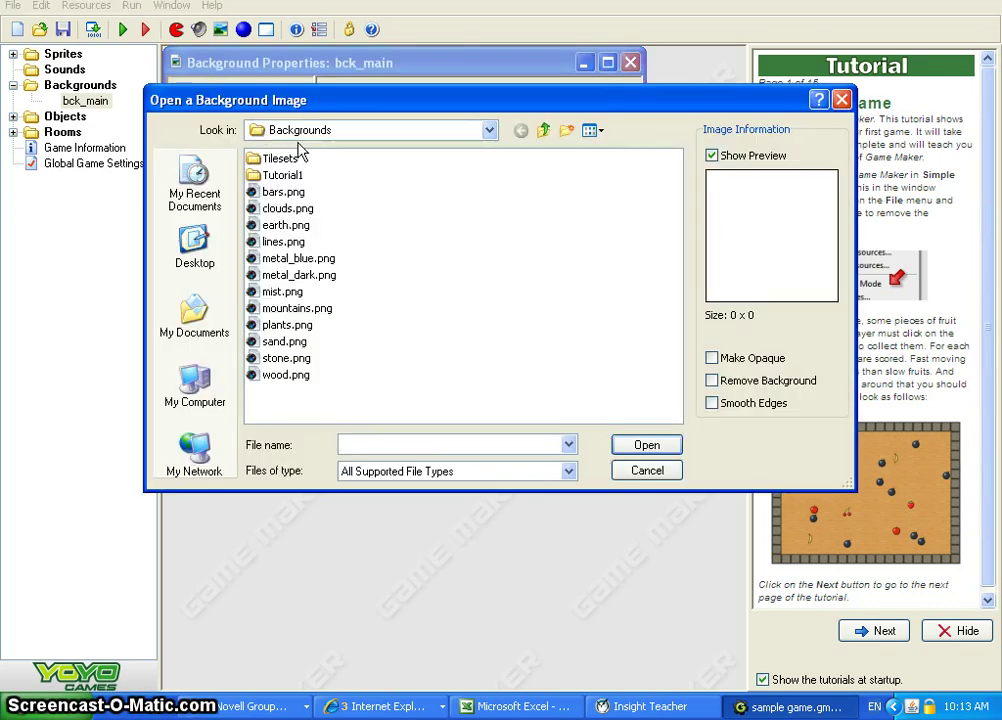
click(436, 130)
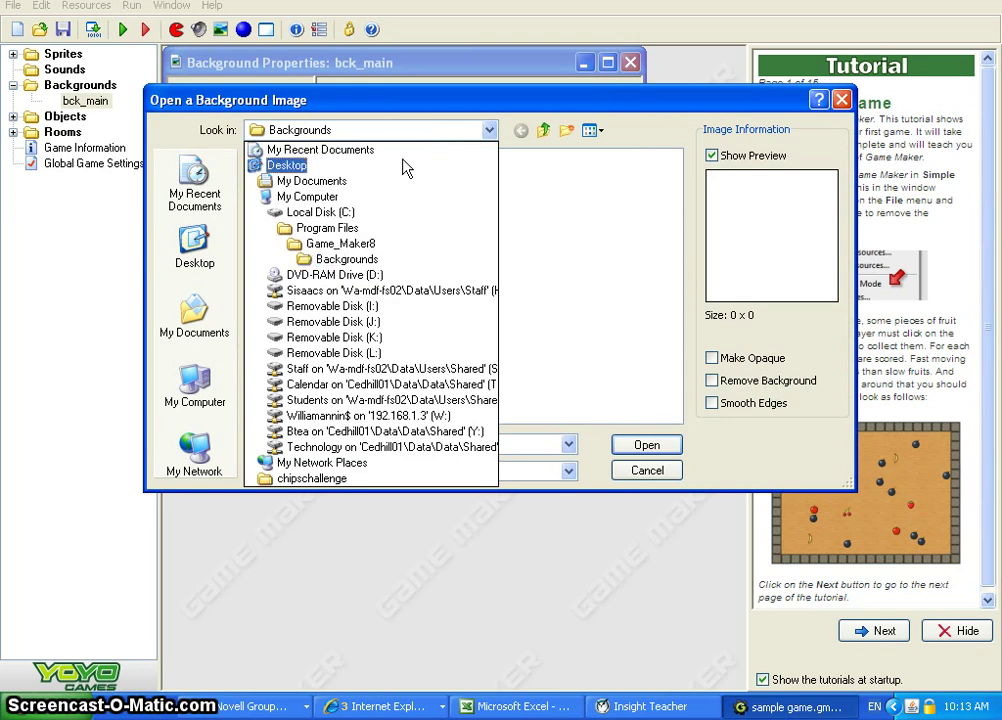
click(335, 243)
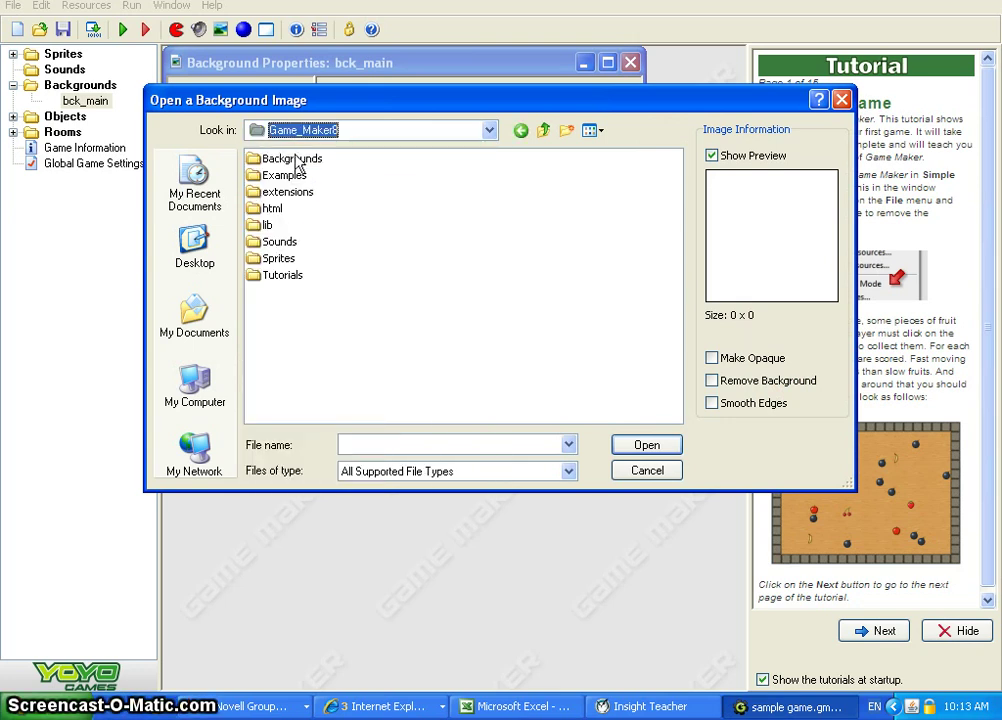
double_click(302, 160)
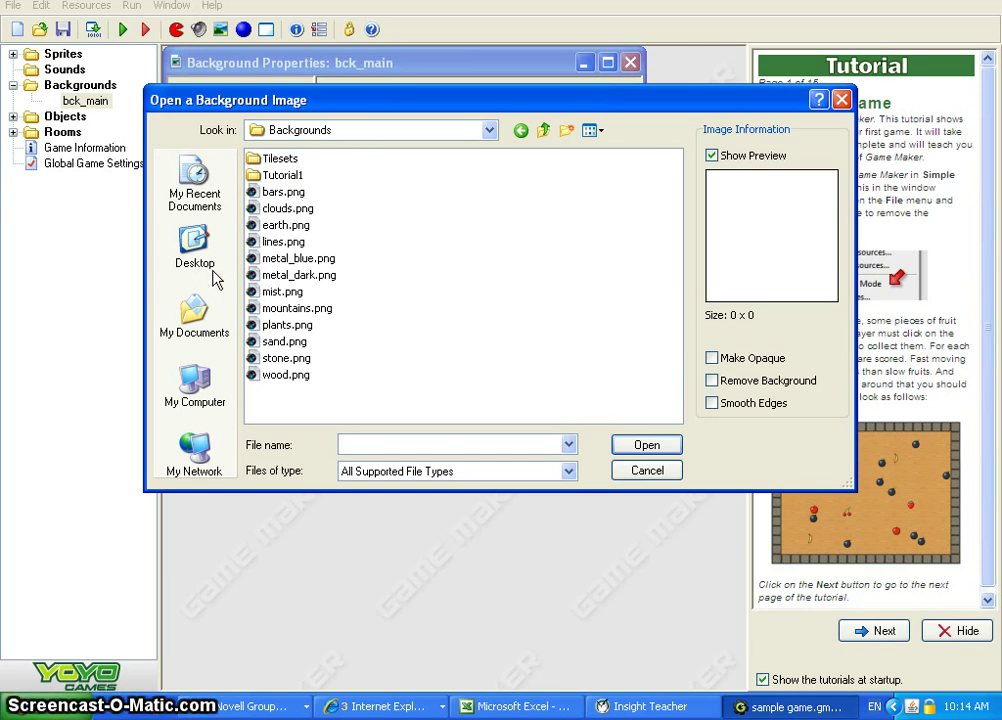
click(272, 192)
click(280, 208)
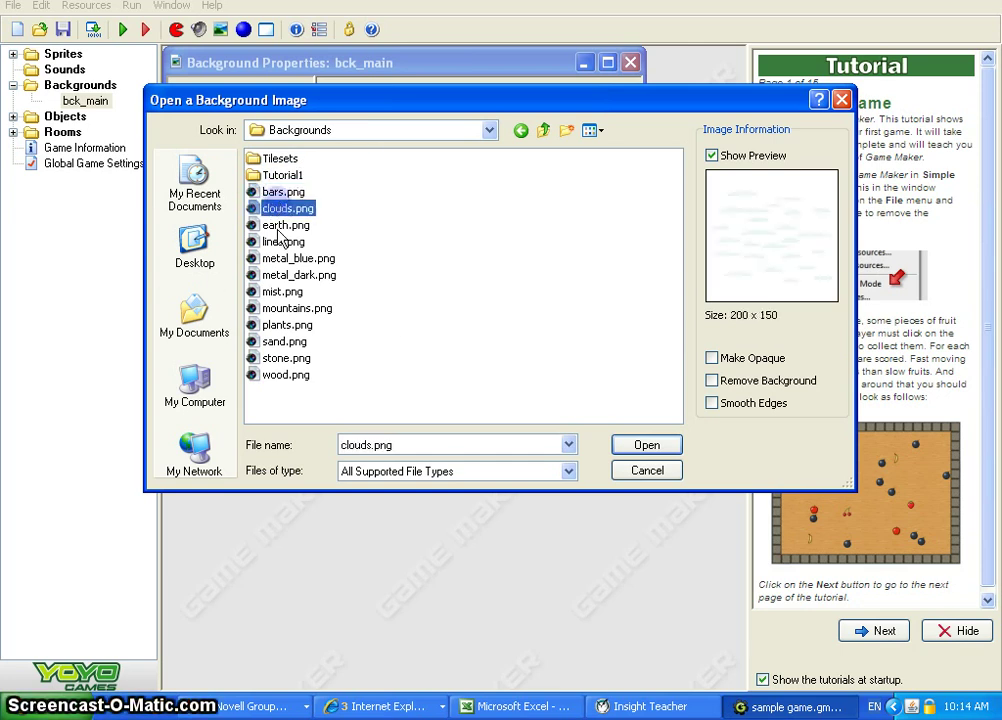
click(276, 241)
click(290, 258)
click(288, 276)
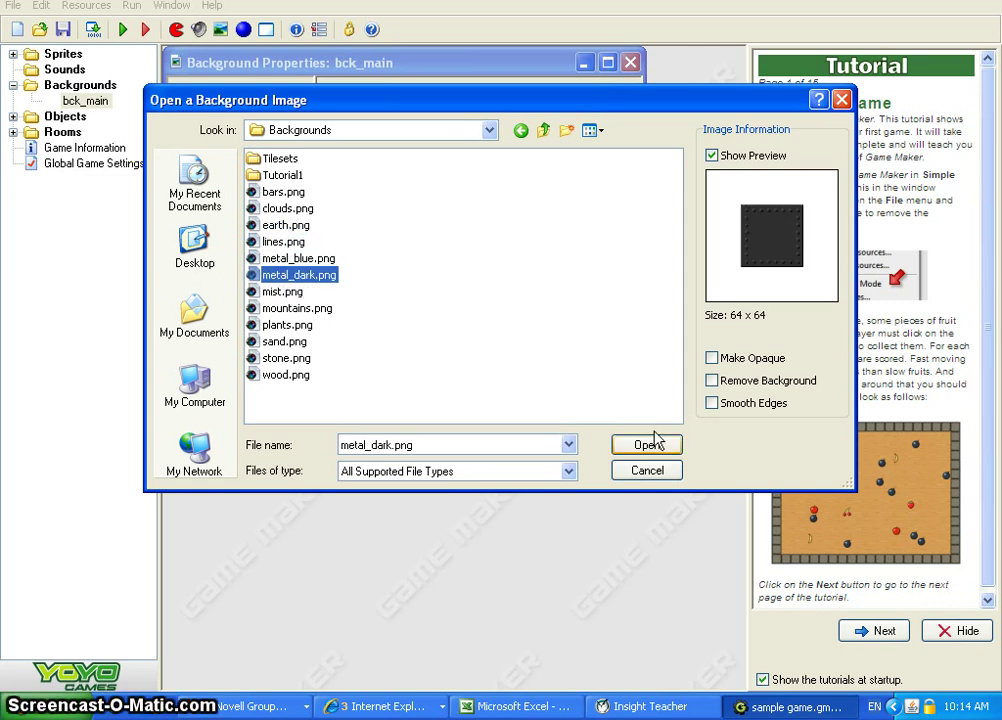
click(641, 448)
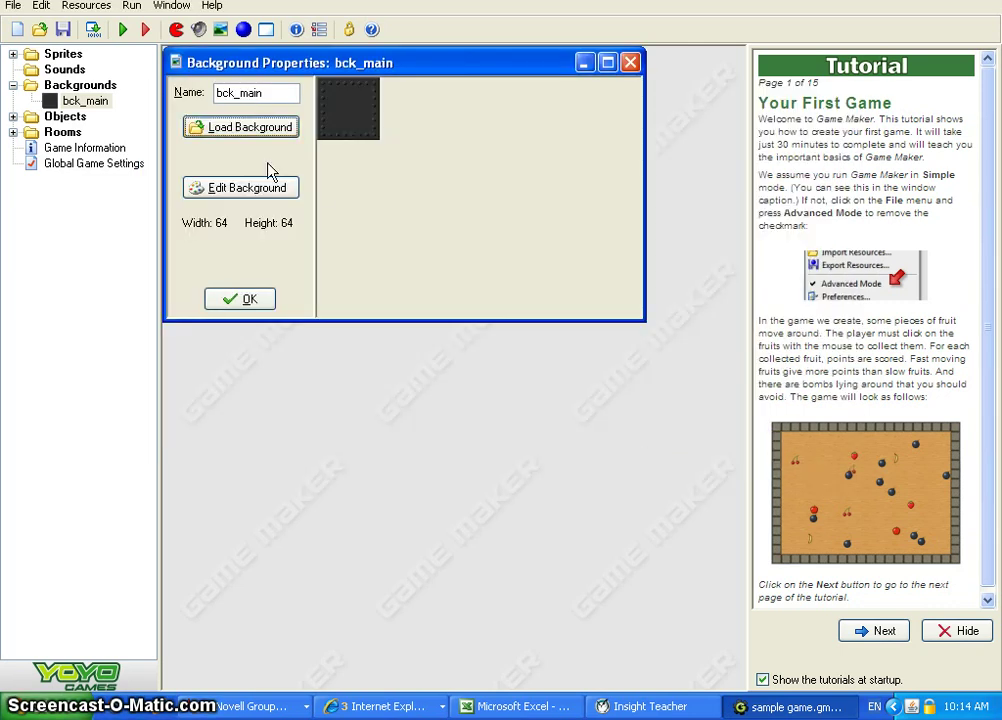
Set bck_main as the background in rm_level1's room settings.
double_click(60, 132)
double_click(85, 150)
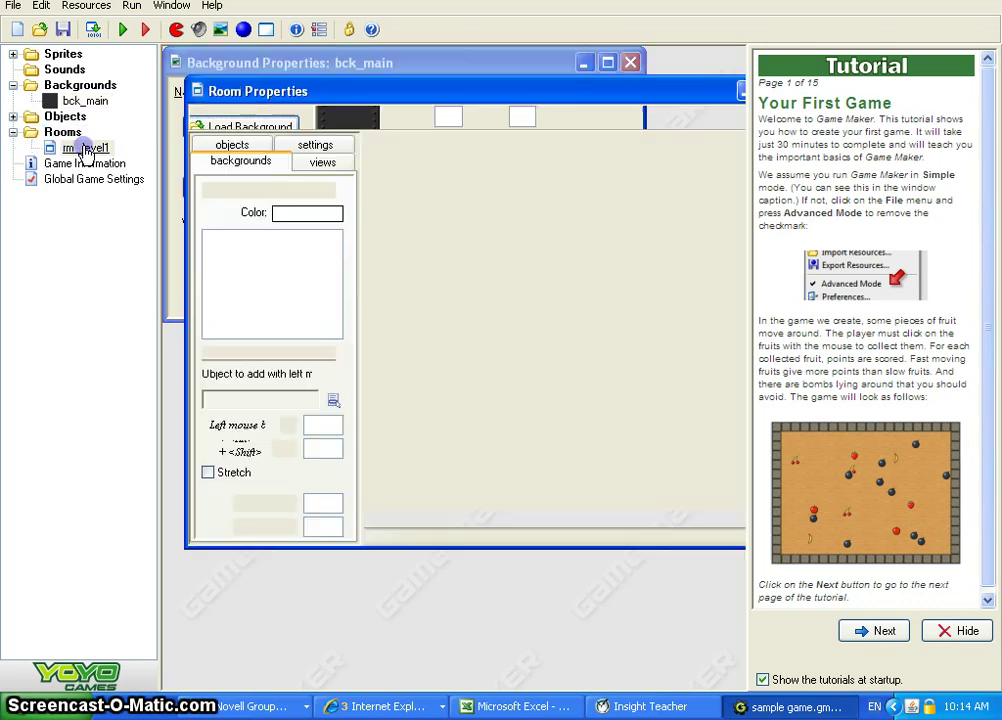
click(321, 145)
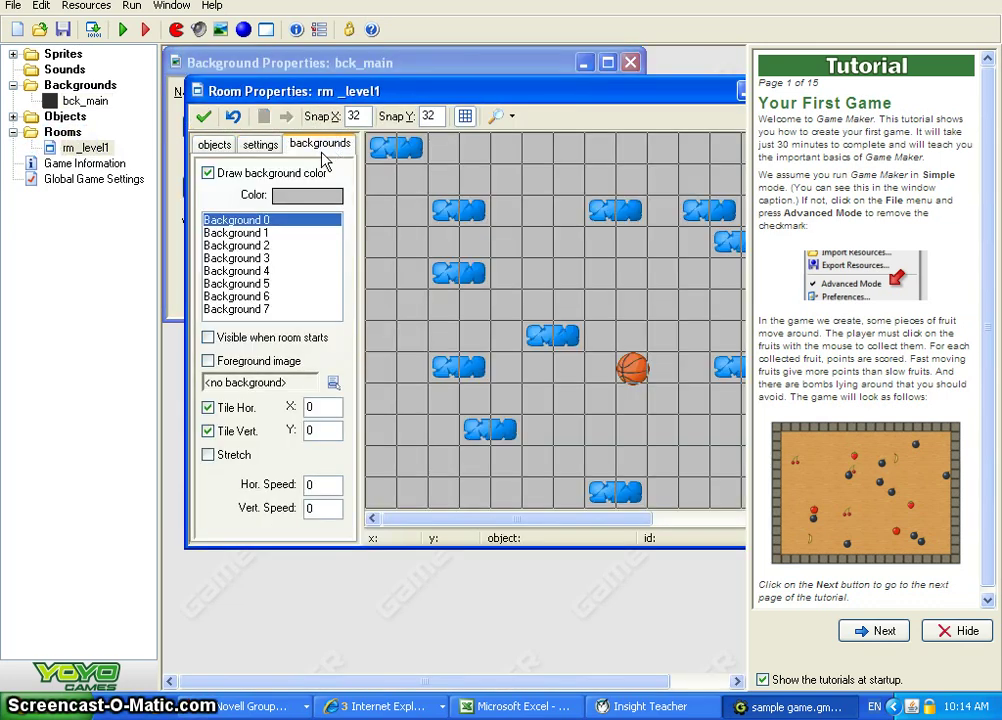
click(333, 383)
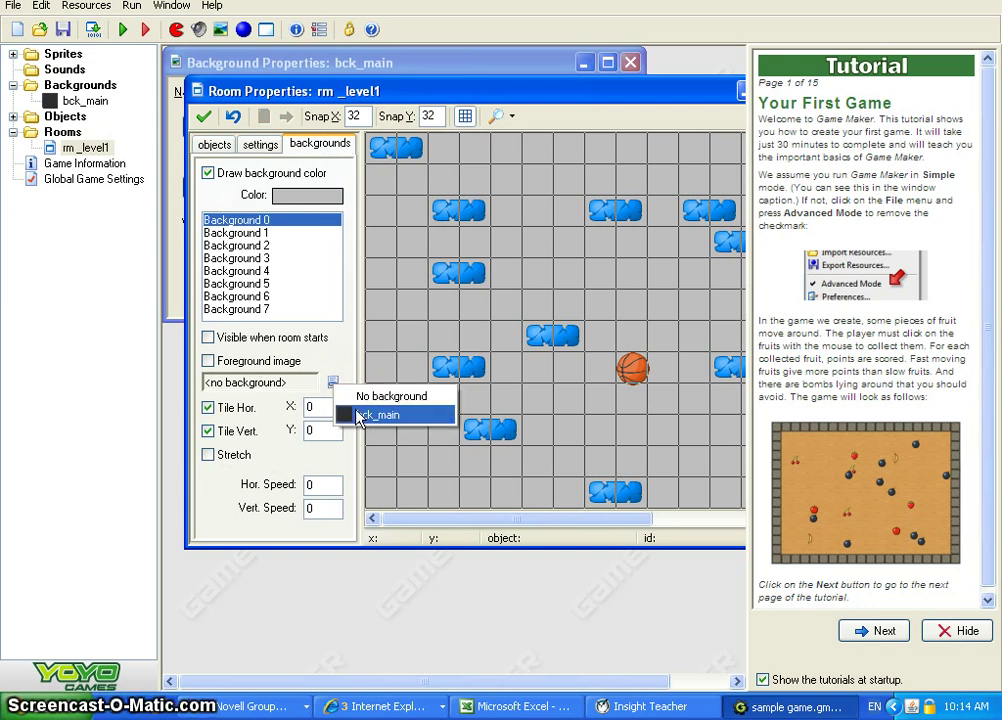
click(362, 413)
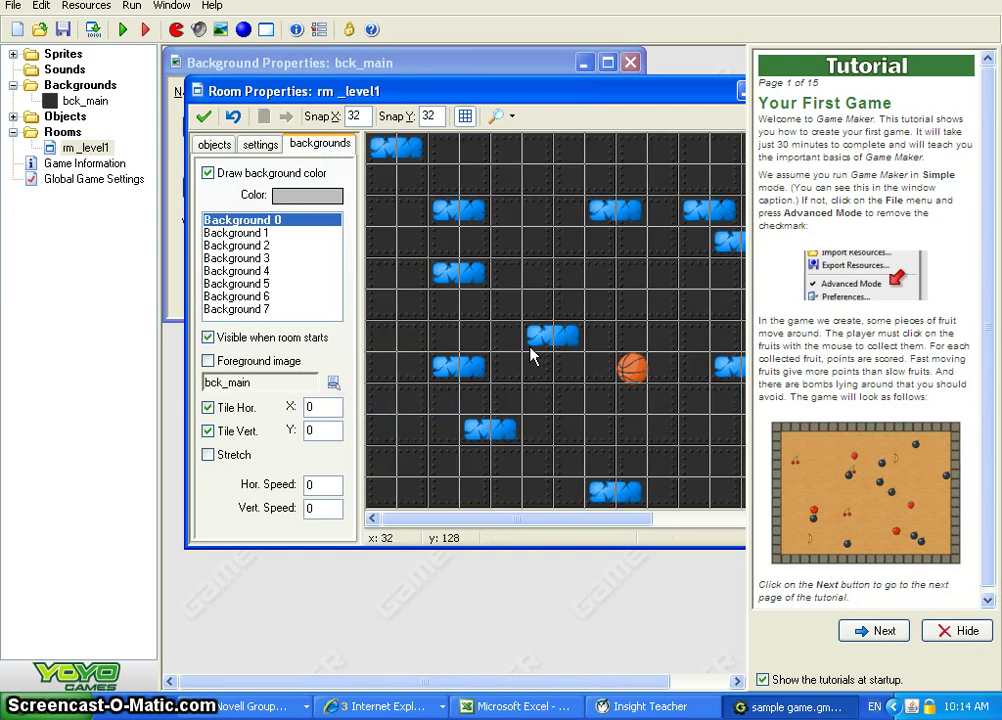
Confirm the room changes, close the bck_main window, and start a test run.
click(204, 117)
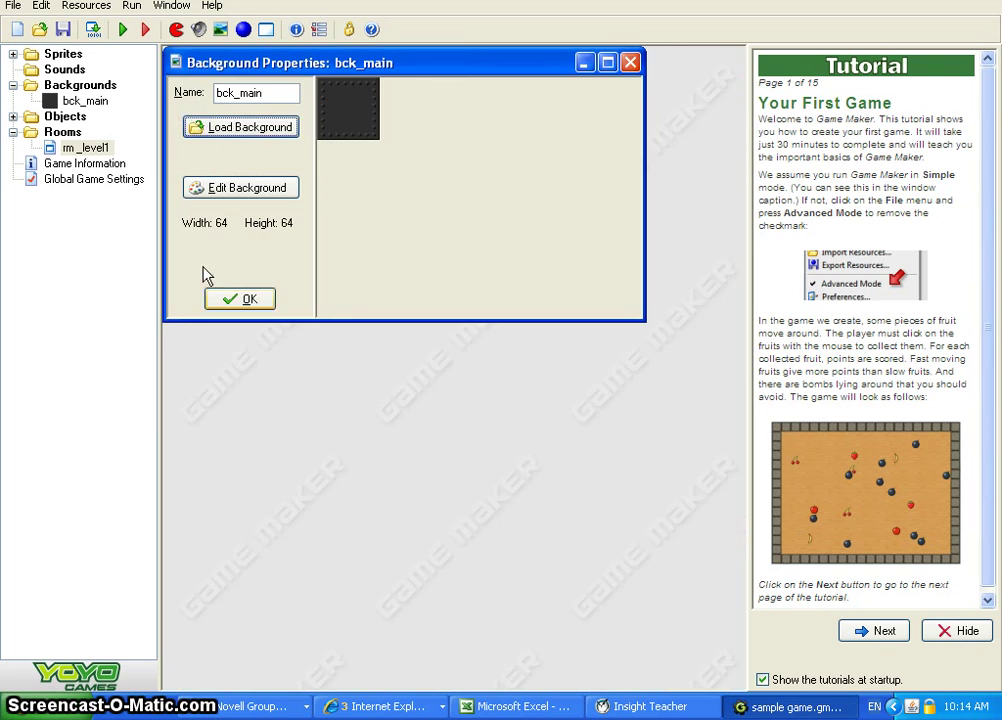
click(230, 297)
click(123, 30)
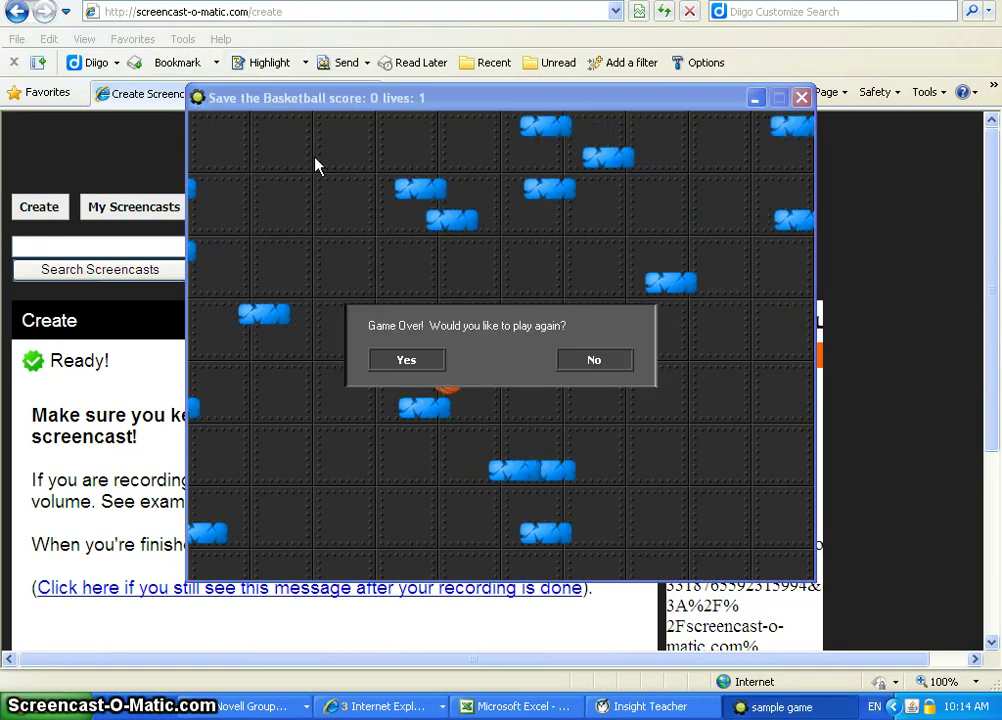
Decline to play again at Game Over to close the test game.
click(603, 362)
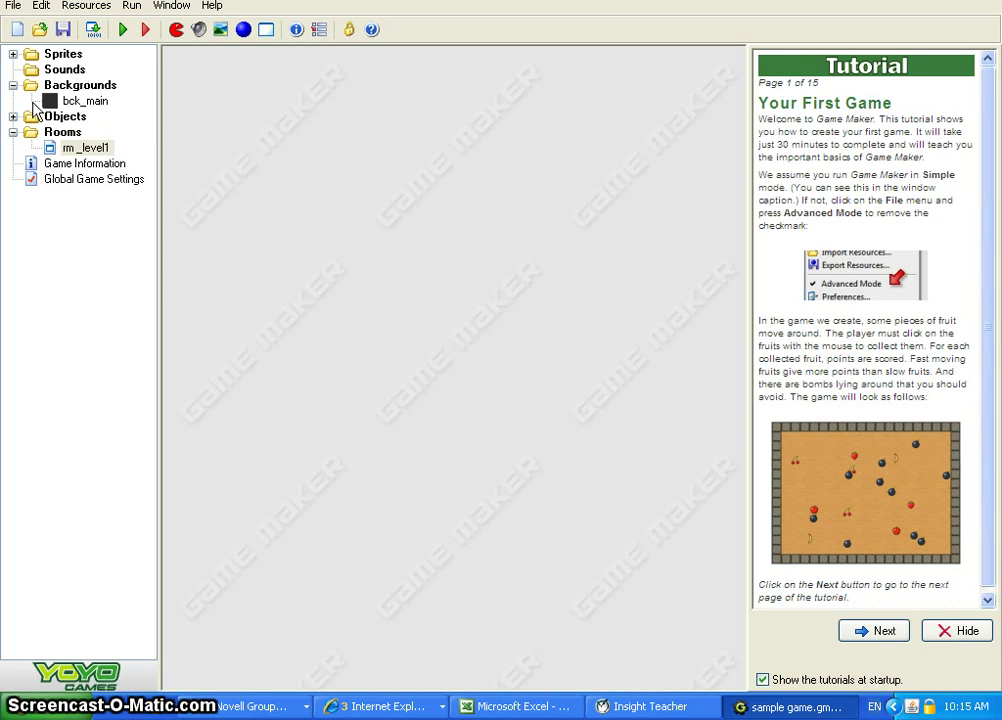
Create a new sound resource named snd_music.
right_click(63, 73)
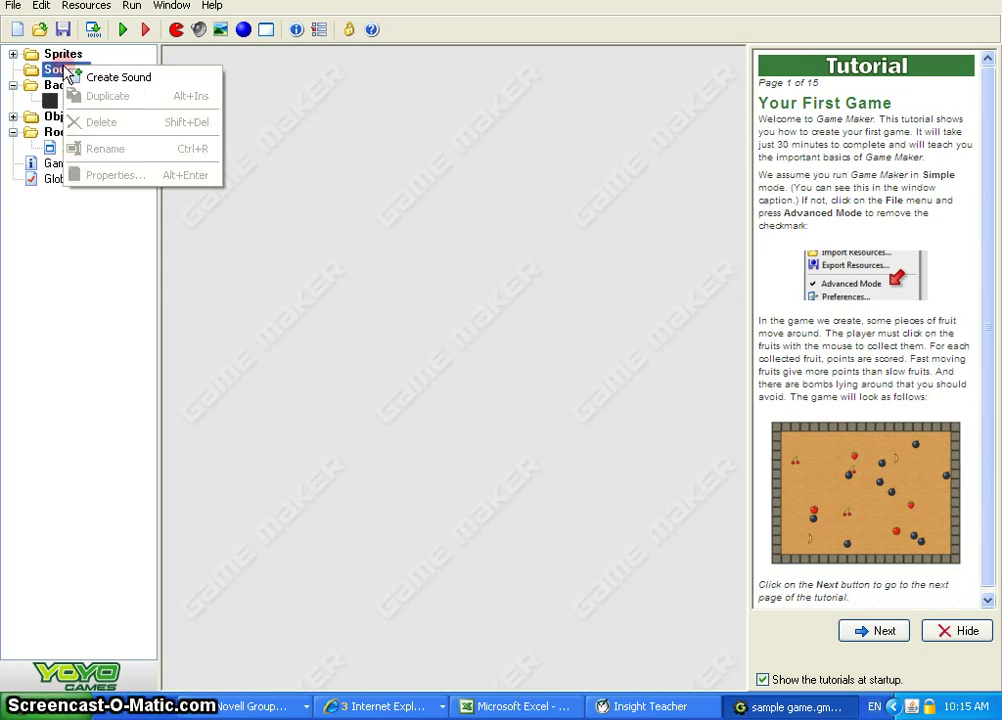
click(76, 75)
drag(318, 150, 201, 152)
text(snd)
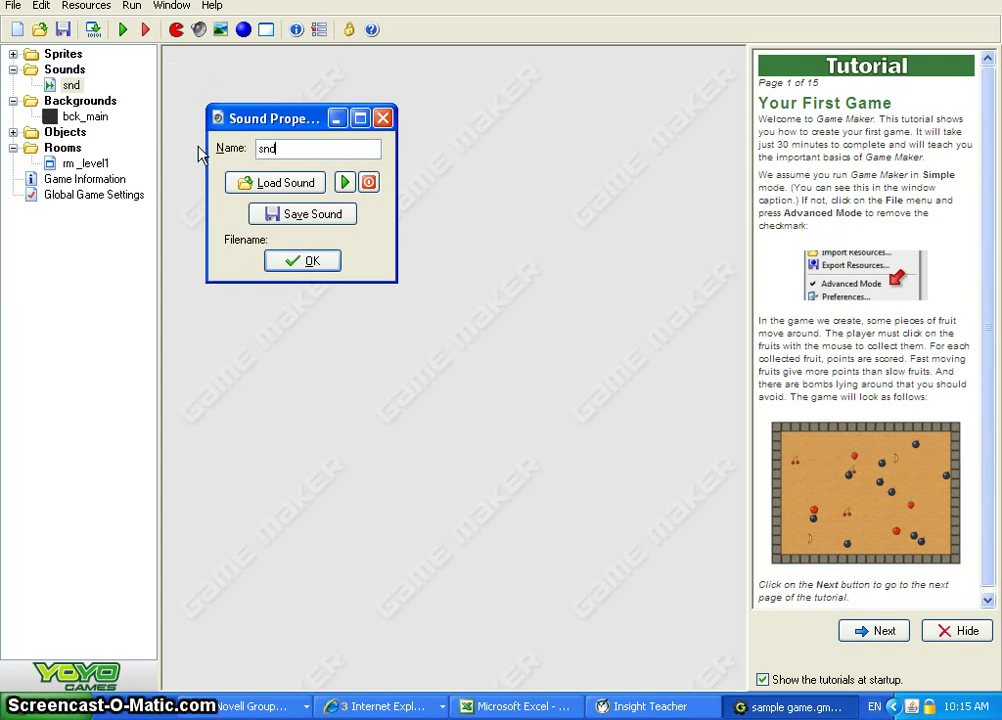
text(_music)
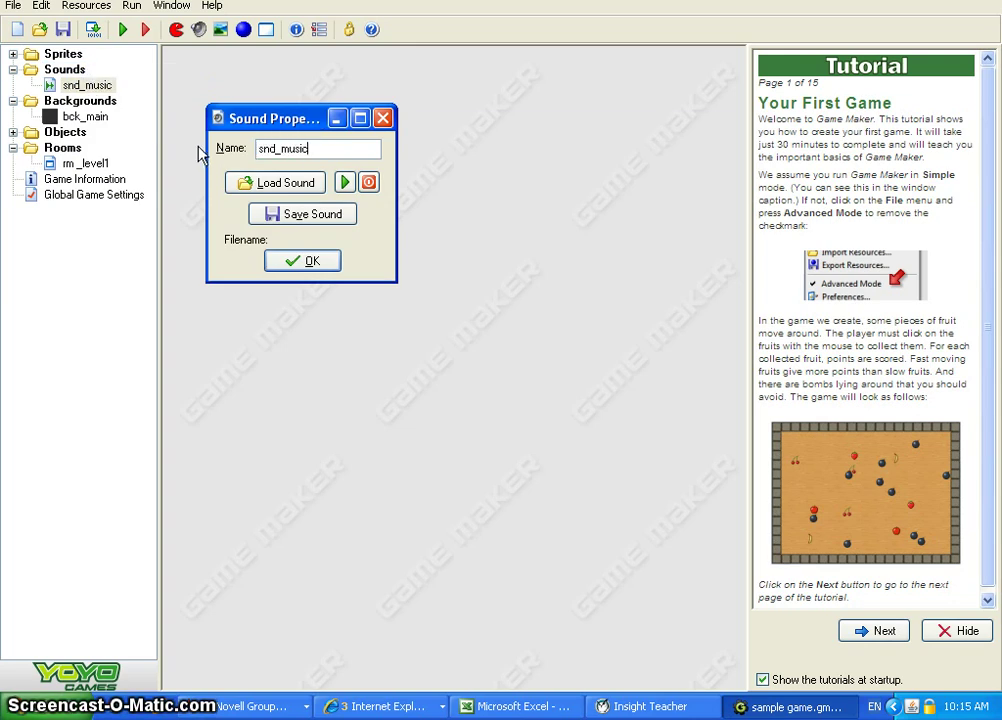
Load music.mid from Game_Maker8\Sounds\Tutorial1, preview it, and confirm the sound.
click(287, 184)
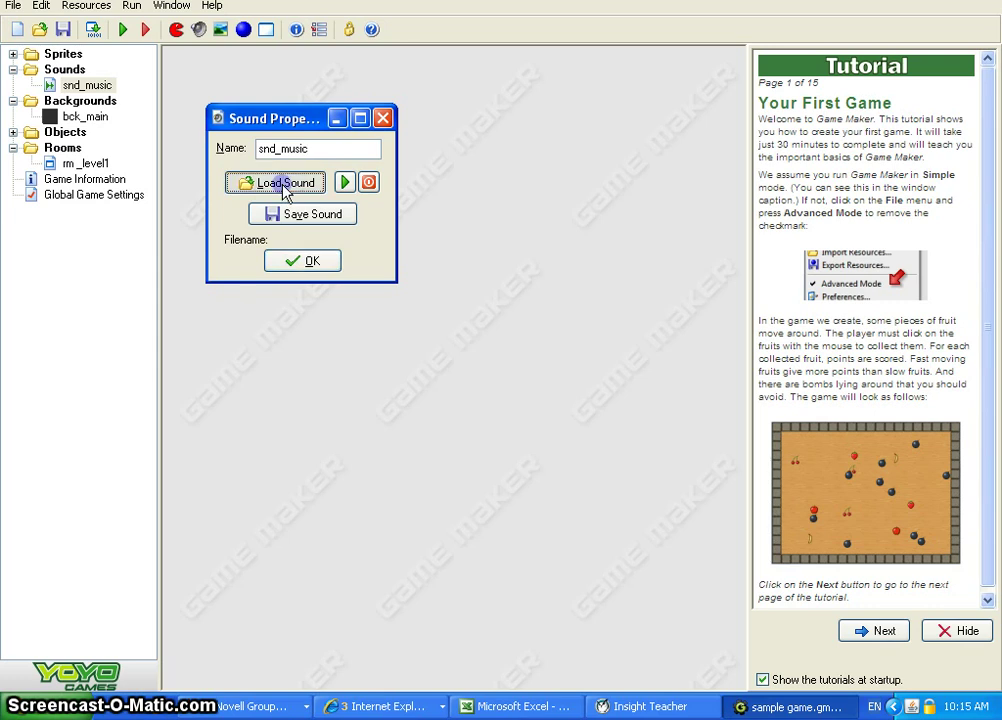
click(566, 131)
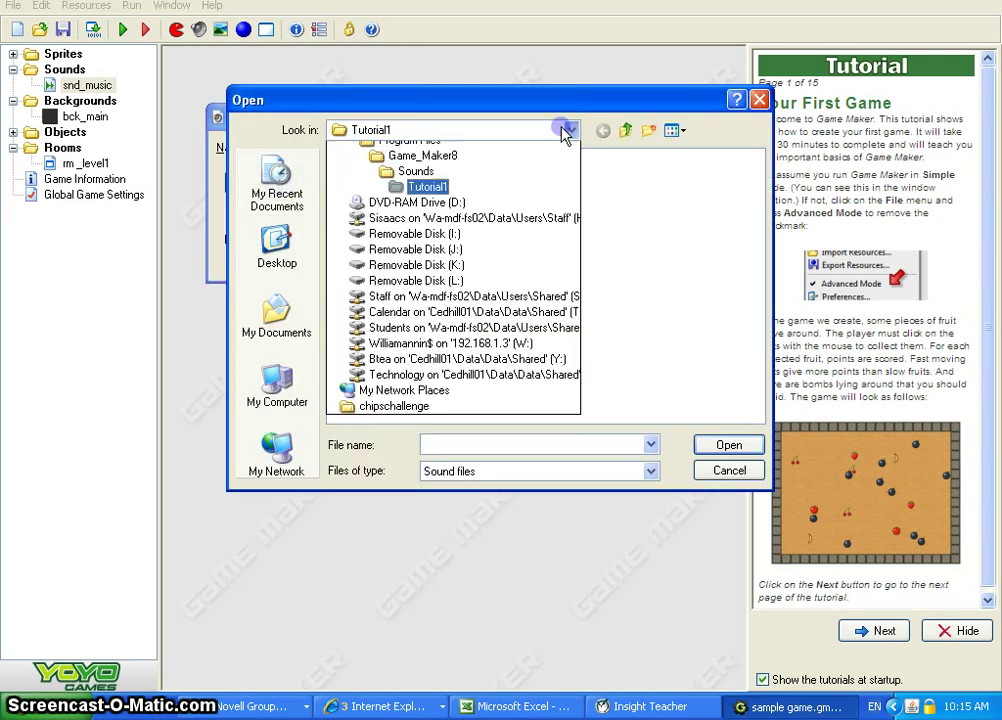
click(410, 248)
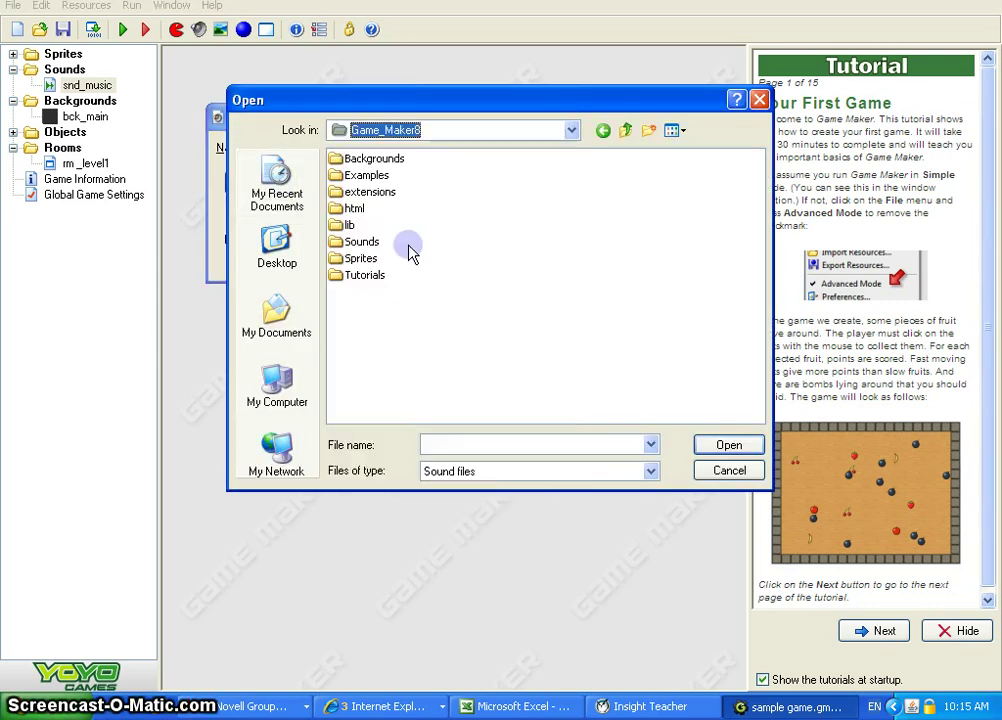
double_click(356, 242)
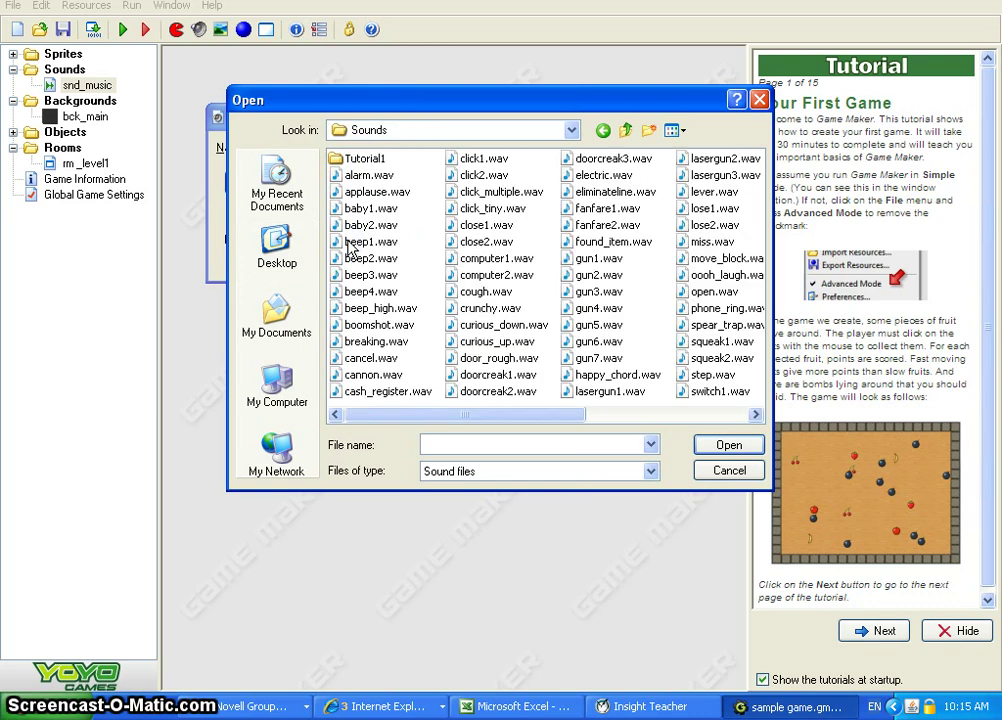
drag(458, 416, 503, 403)
double_click(366, 159)
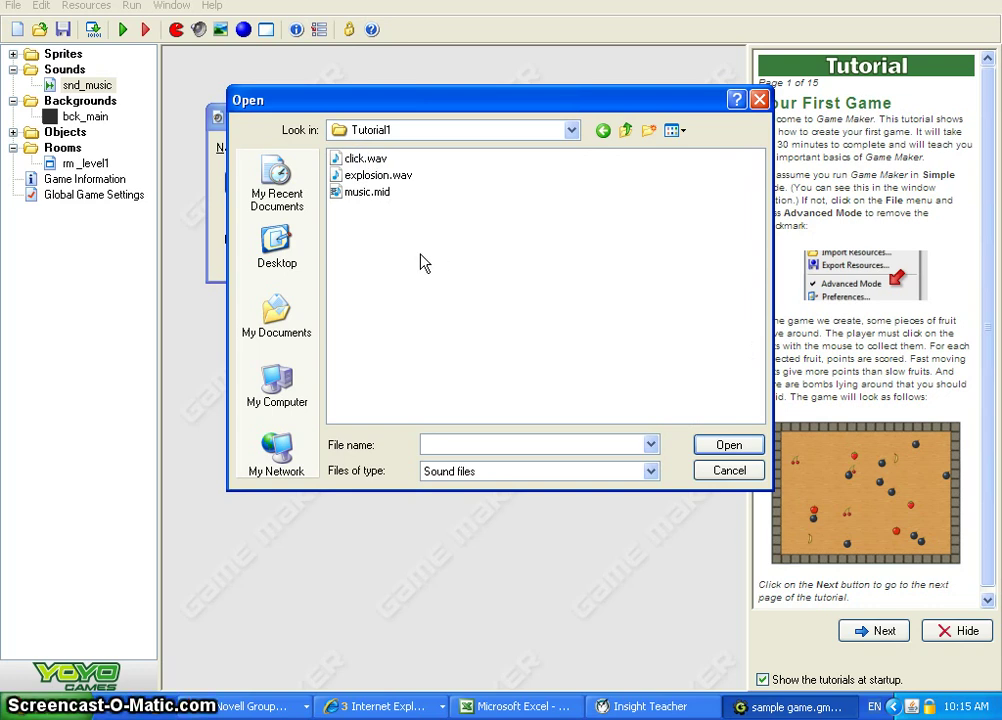
click(360, 193)
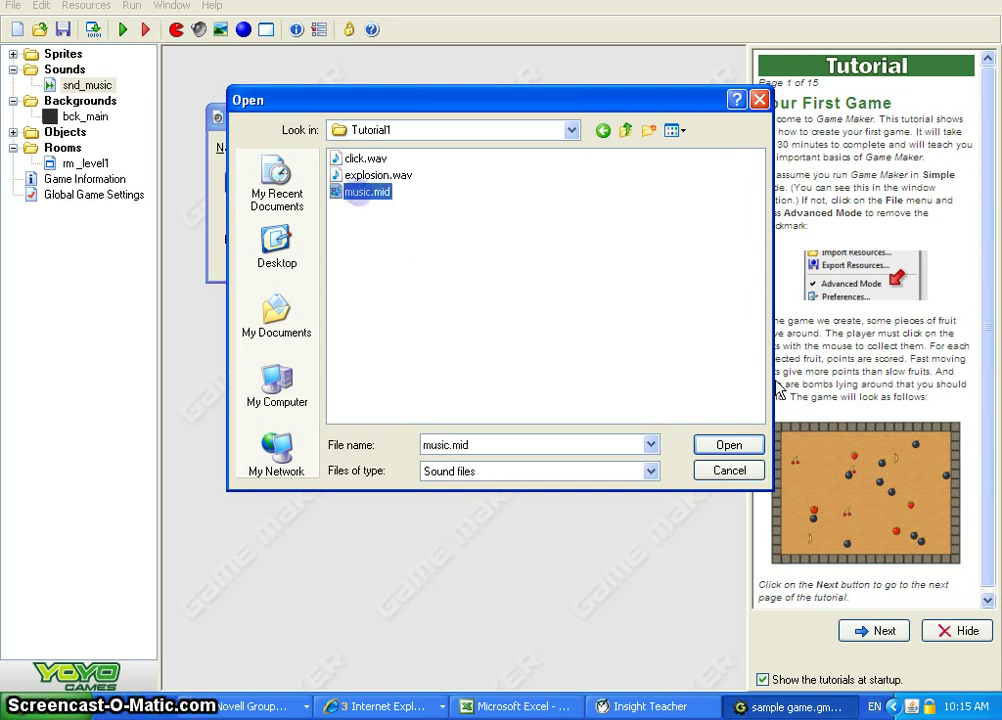
click(719, 447)
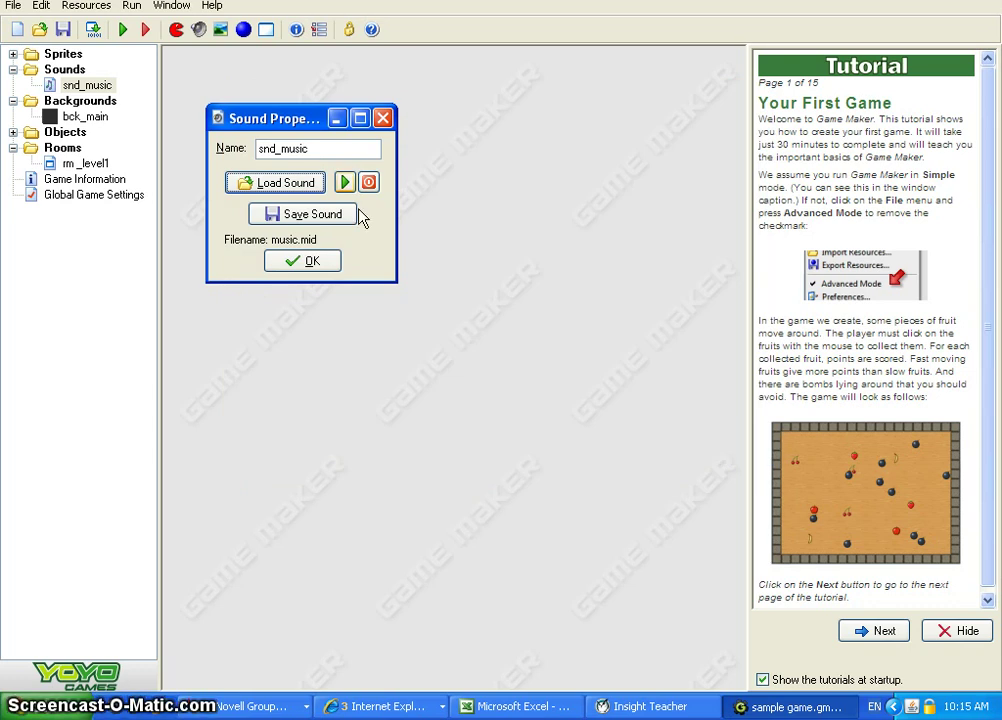
click(344, 182)
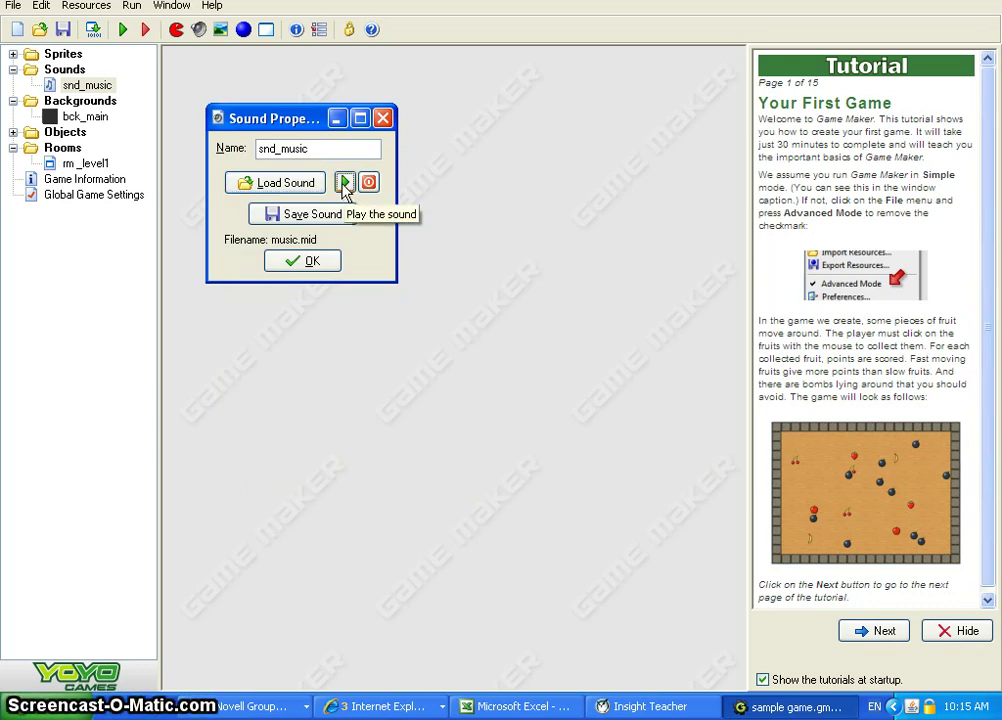
click(310, 258)
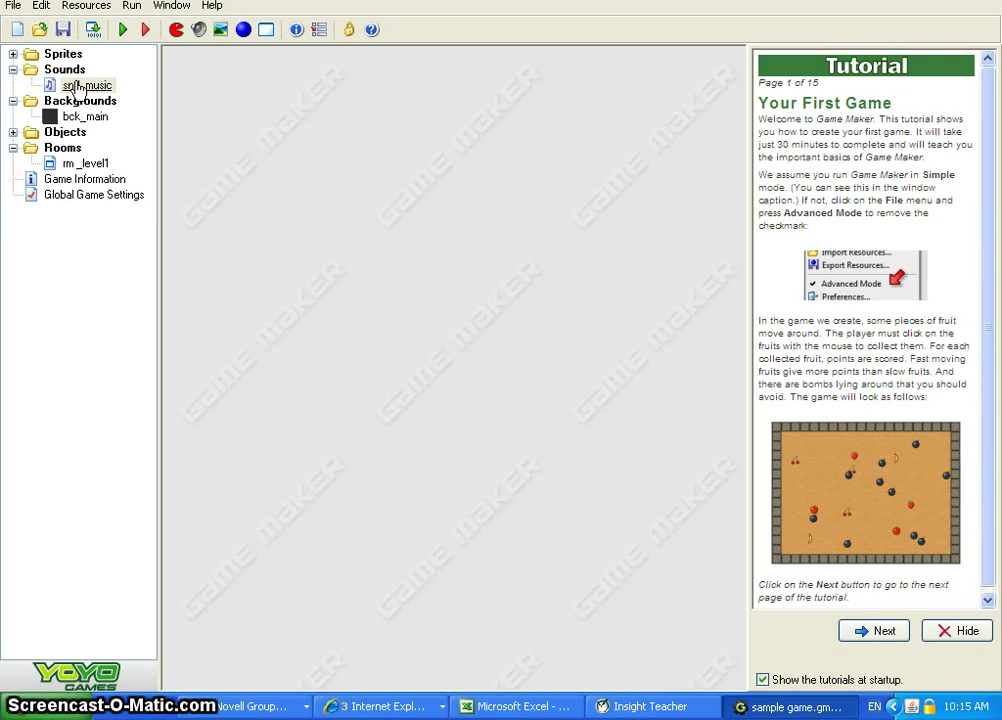
Add a Play Sound action to obj_ball's Game Start event.
click(13, 132)
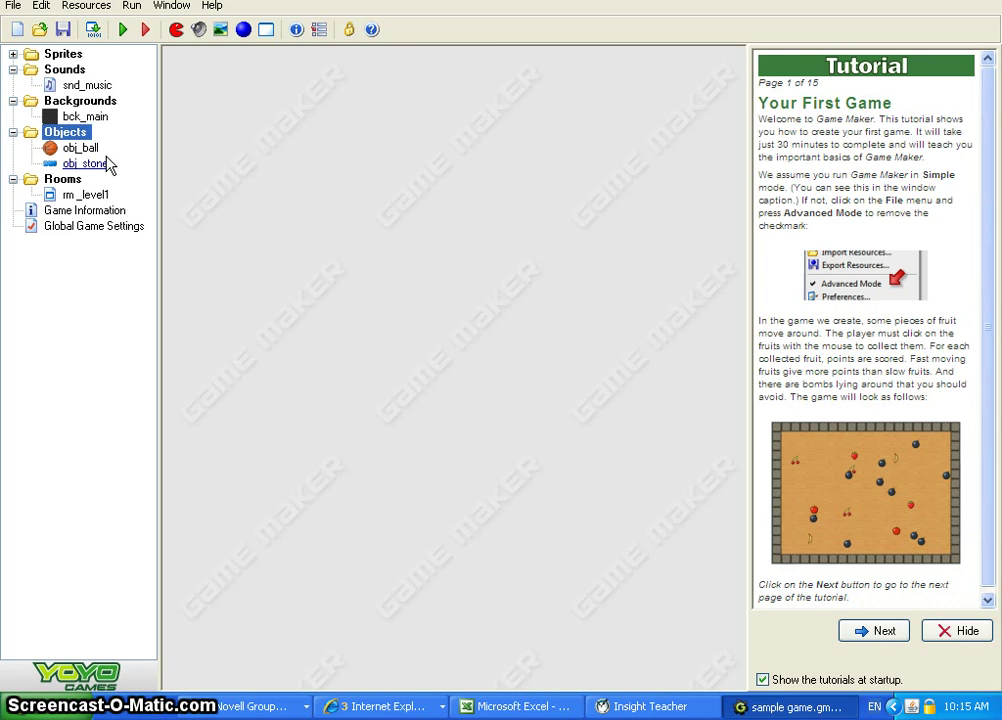
double_click(76, 149)
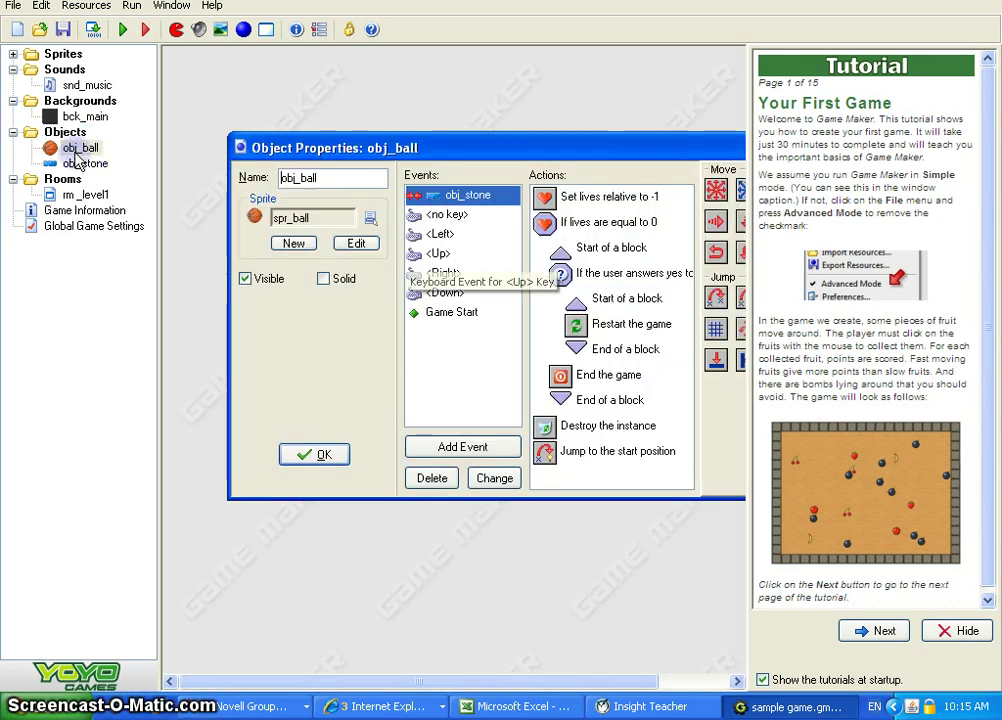
click(437, 312)
drag(600, 147, 477, 66)
click(684, 140)
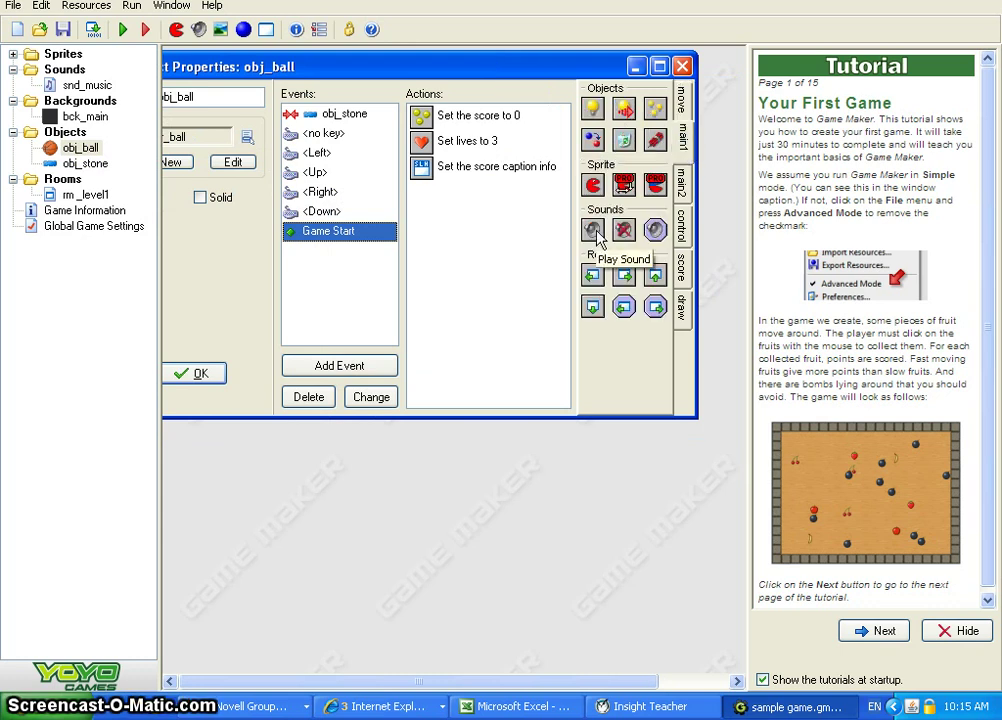
drag(594, 231, 465, 108)
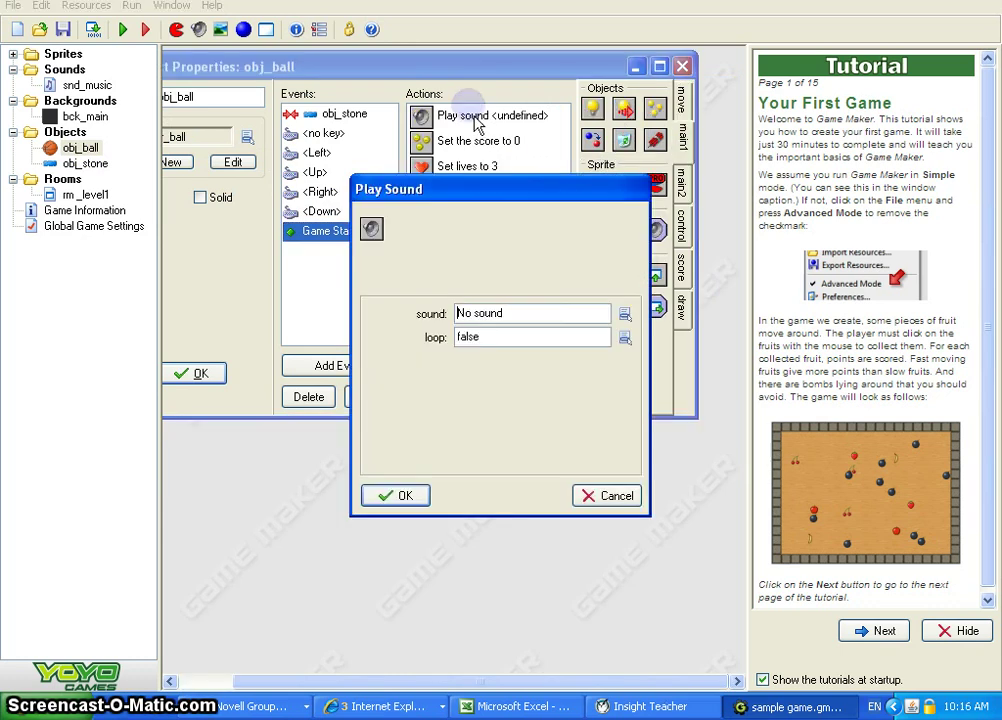
Set the Play Sound action to snd_music with loop set to true.
click(624, 313)
click(660, 342)
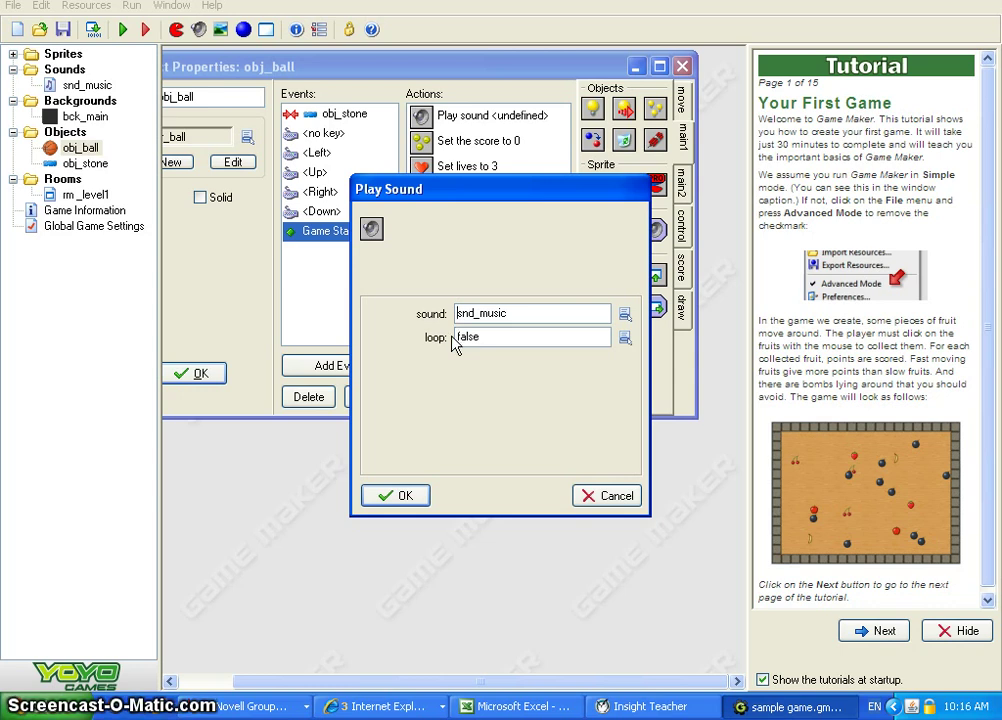
click(625, 338)
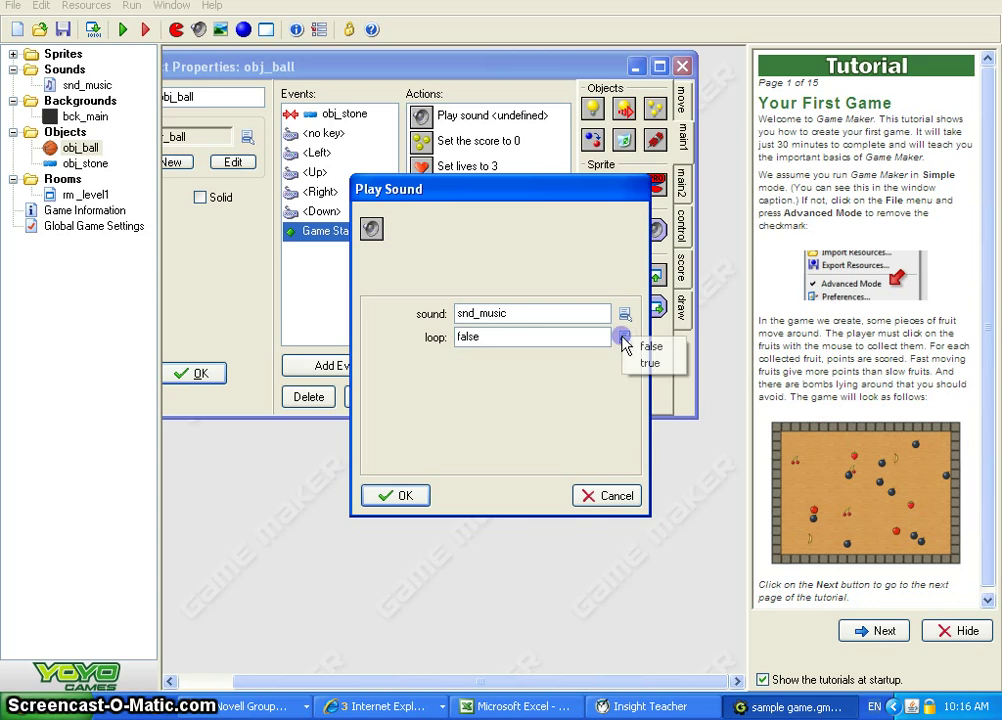
click(640, 366)
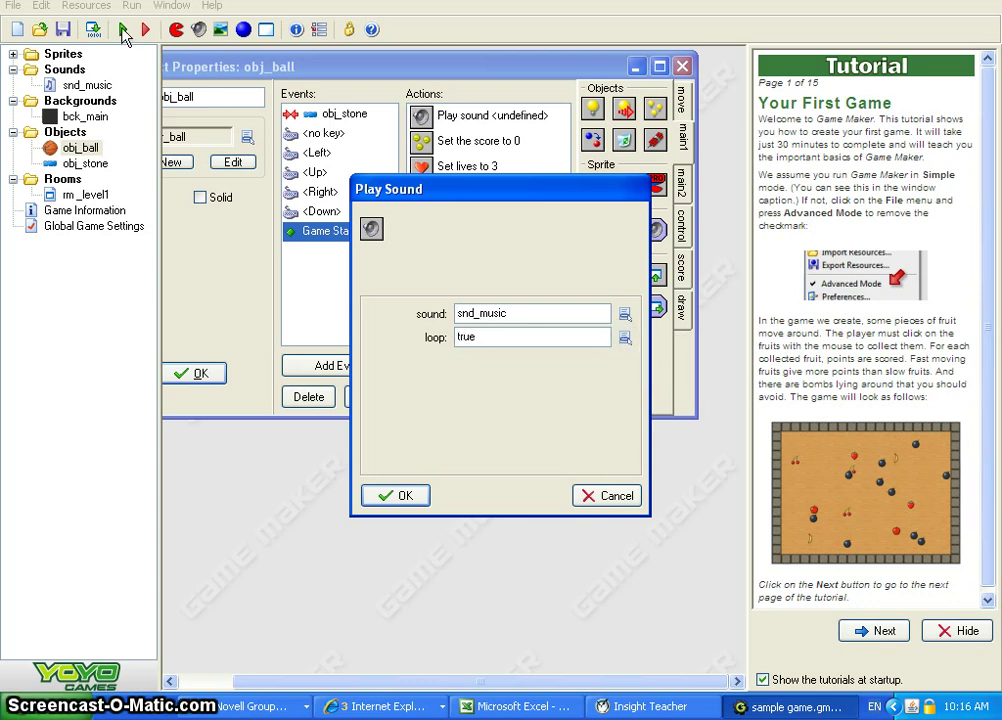
Confirm the looping music action, test-play with the arrow keys, and decline to play again.
click(397, 495)
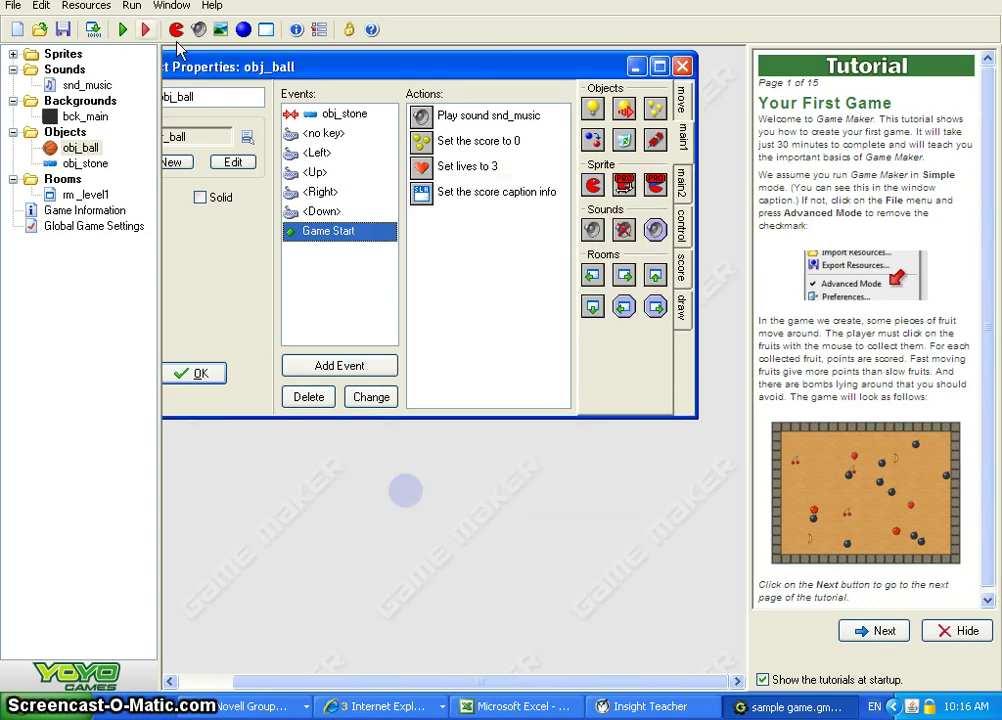
click(120, 29)
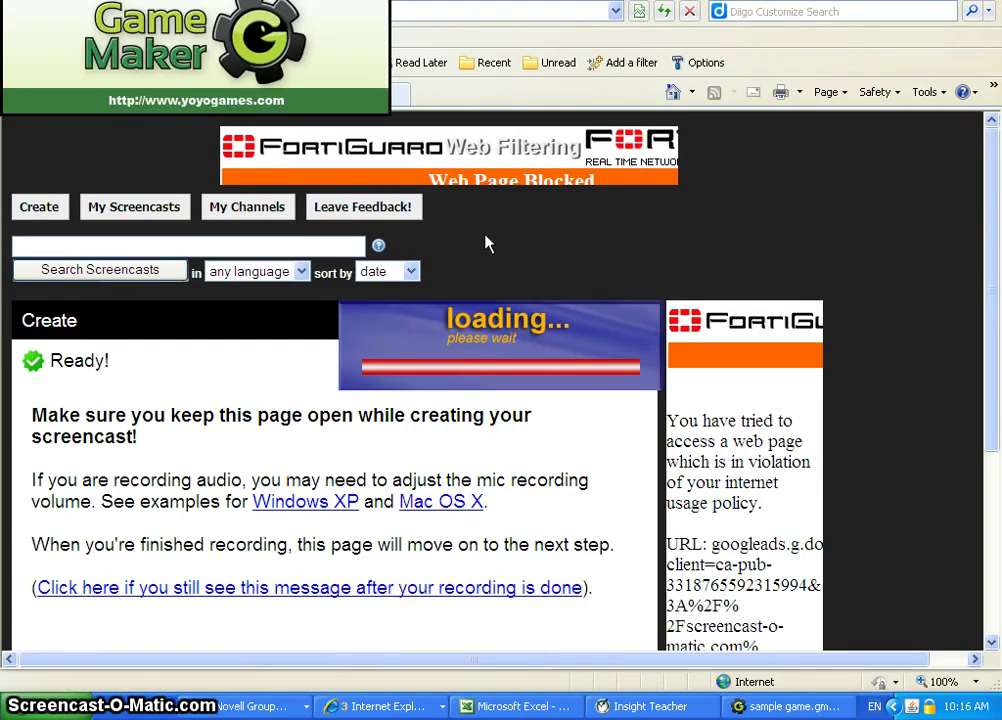
key(Left)
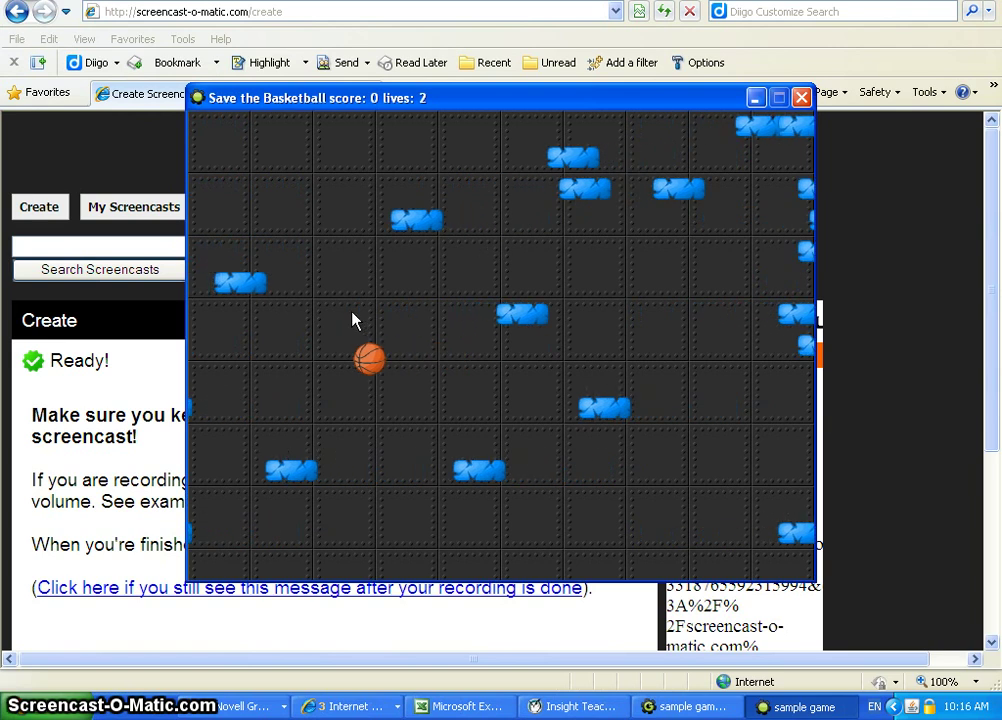
key(Right)
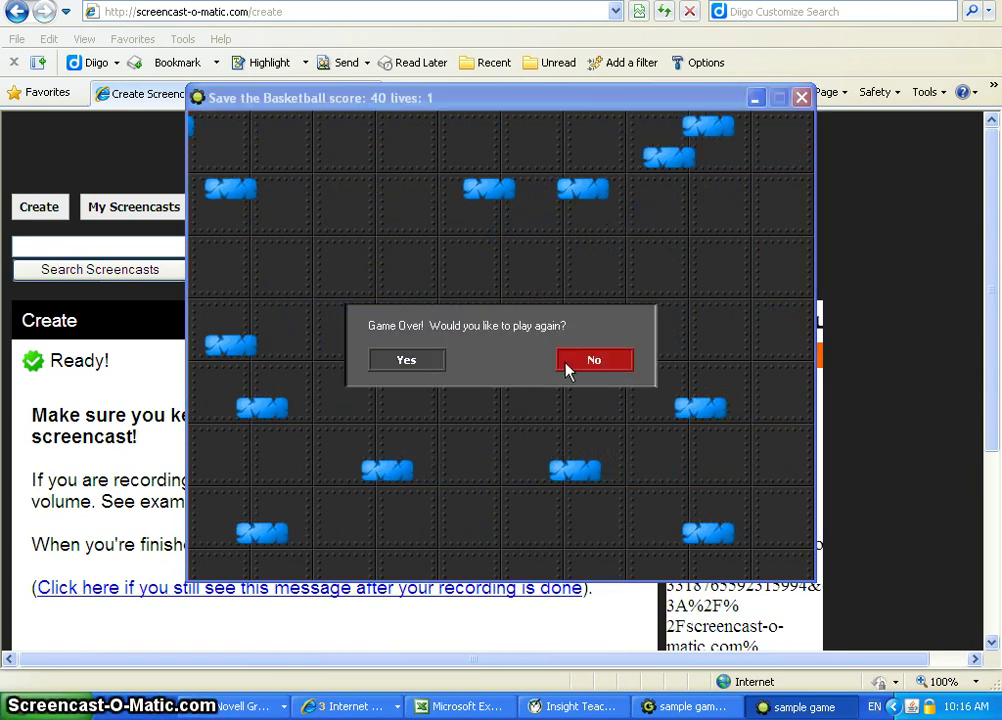
click(566, 368)
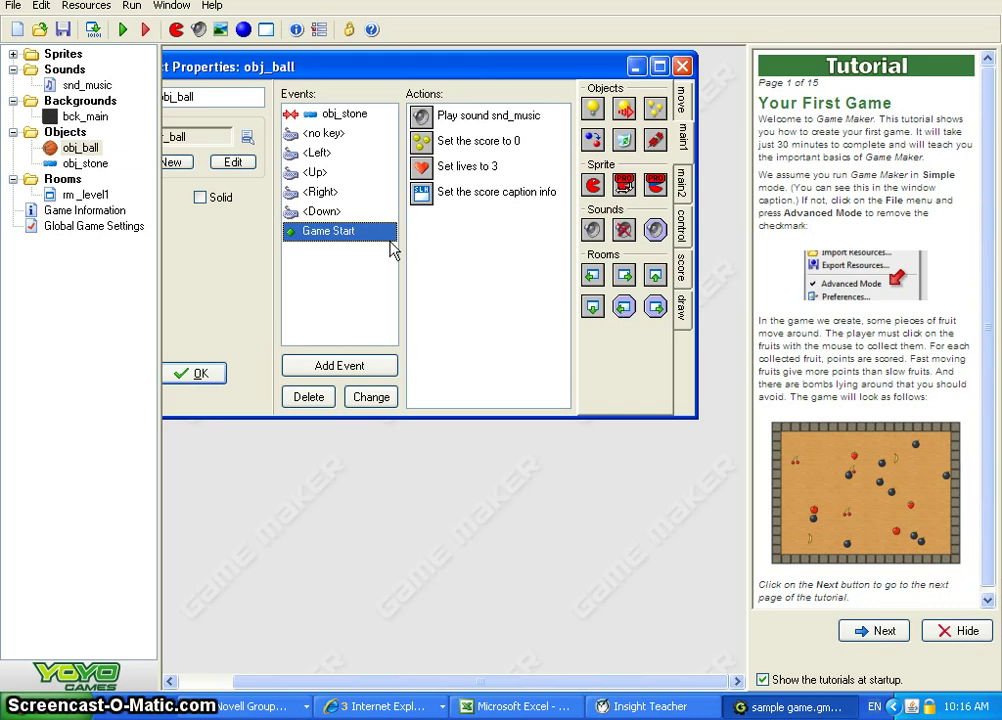
Create sound snd_crash loaded with explosion.wav.
right_click(66, 69)
click(102, 76)
double_click(345, 205)
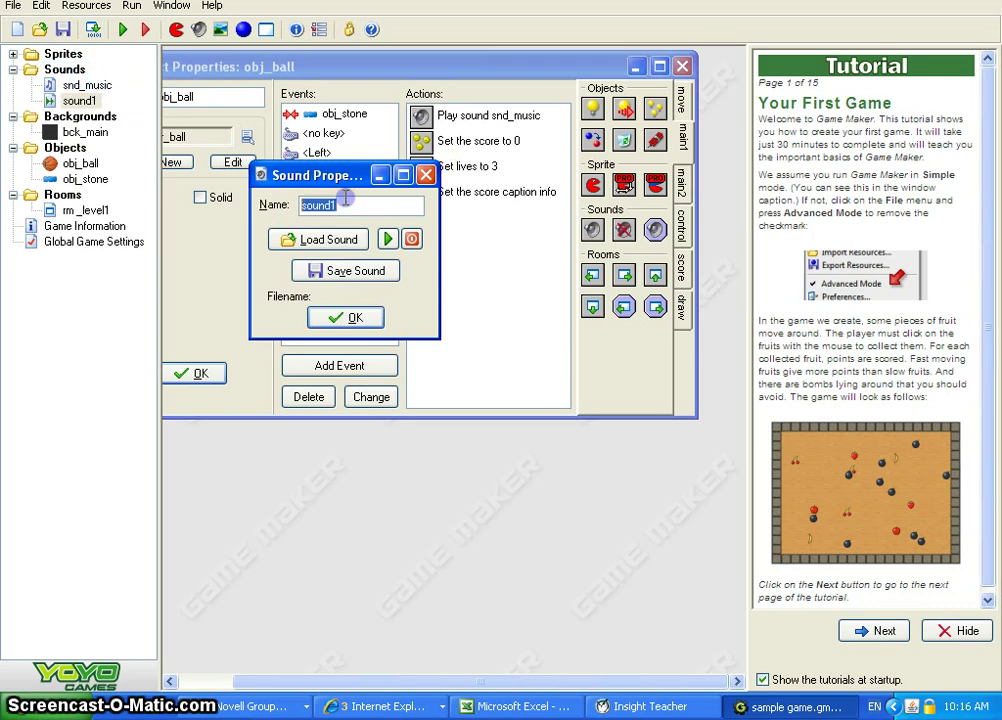
text(snd_crash)
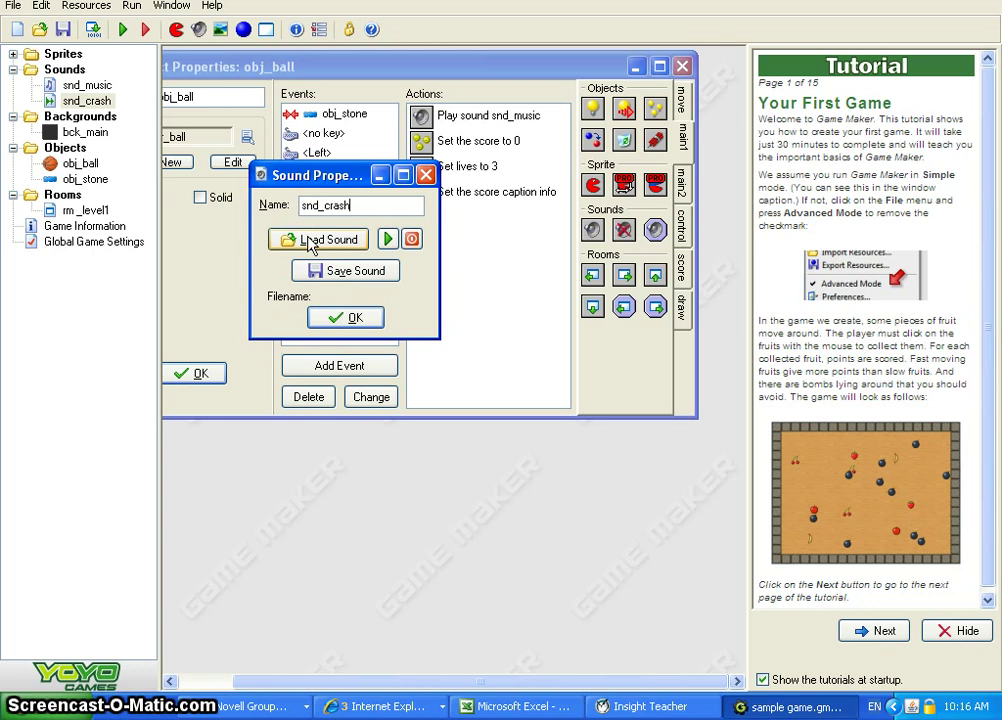
click(305, 240)
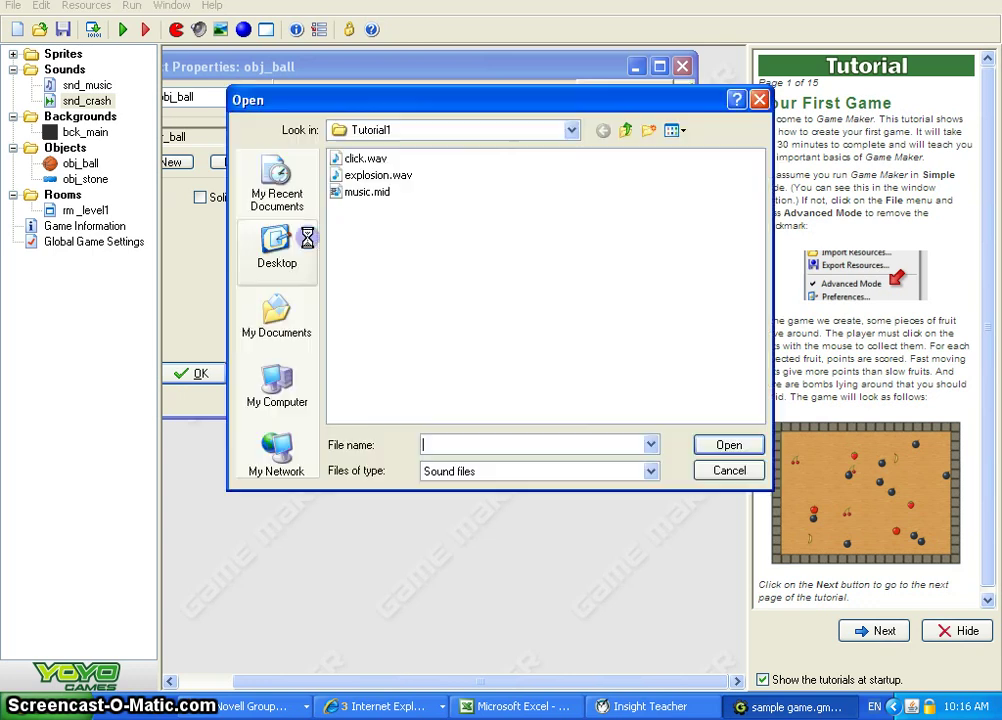
double_click(375, 176)
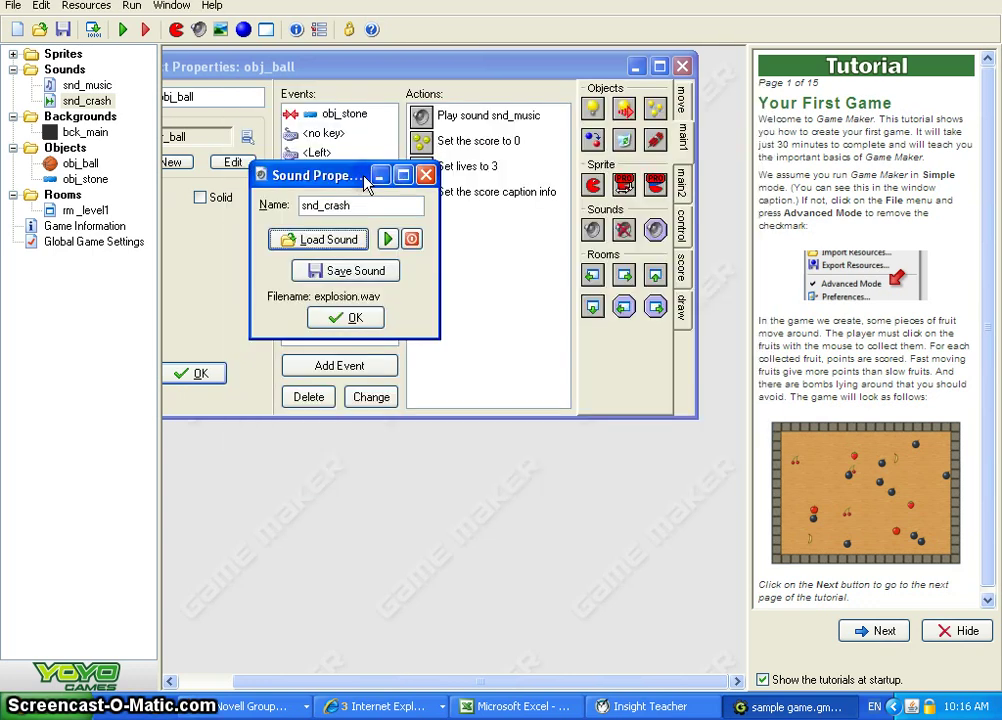
click(343, 317)
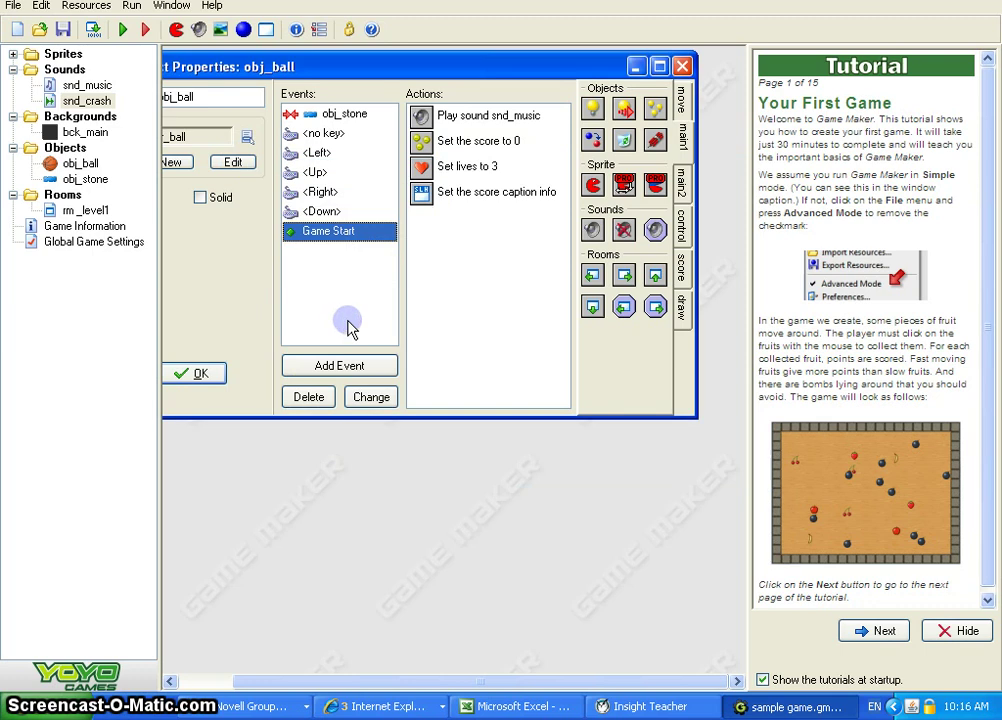
Create sound snd_click loaded with click.wav.
right_click(62, 69)
click(74, 83)
double_click(376, 233)
text(snd_click)
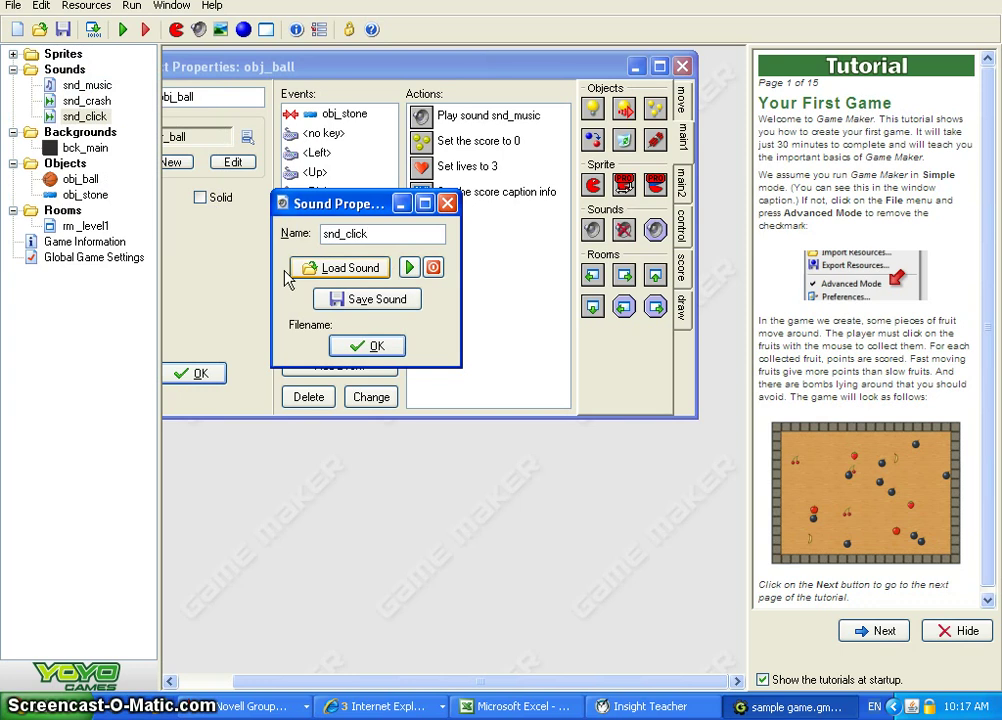
click(335, 268)
double_click(362, 159)
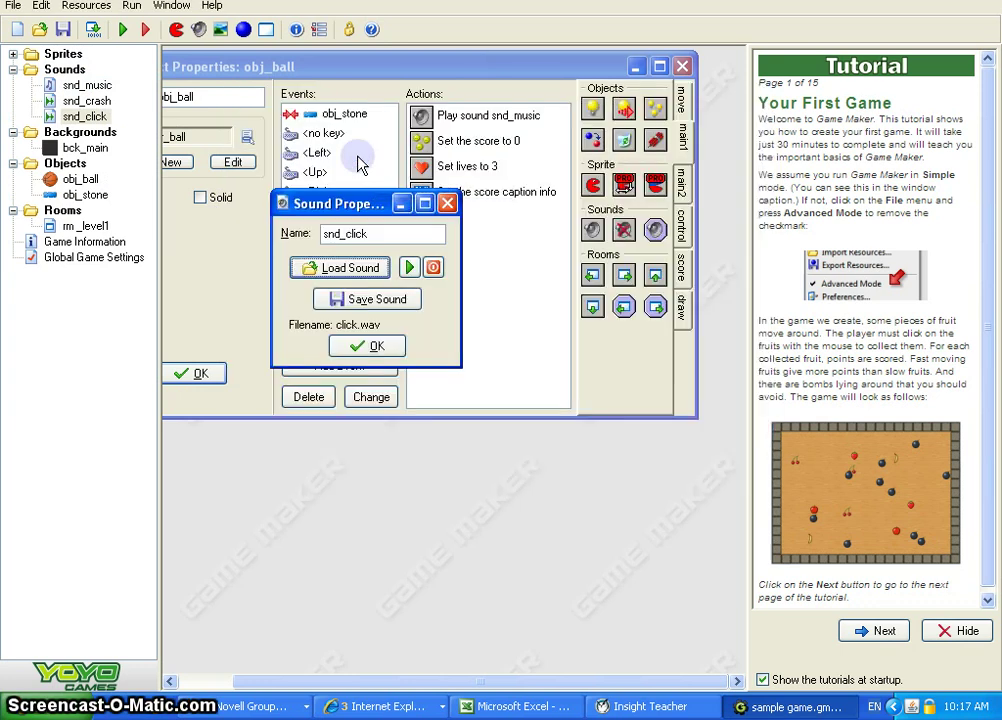
click(366, 347)
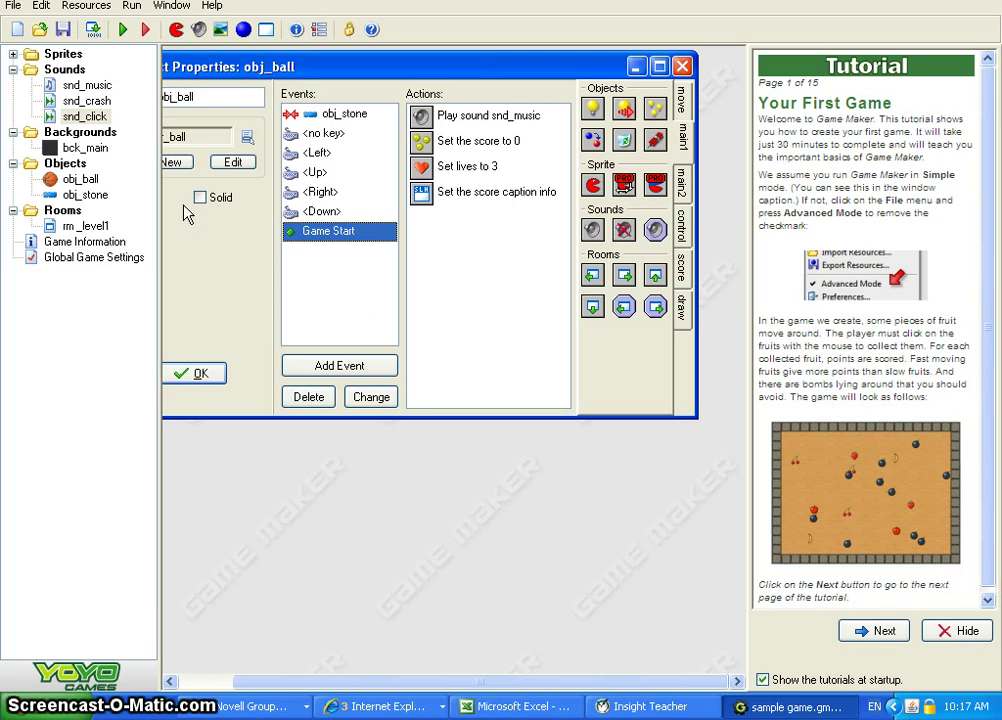
Add a Play Sound action to obj_ball's collision with obj_stone event.
click(80, 182)
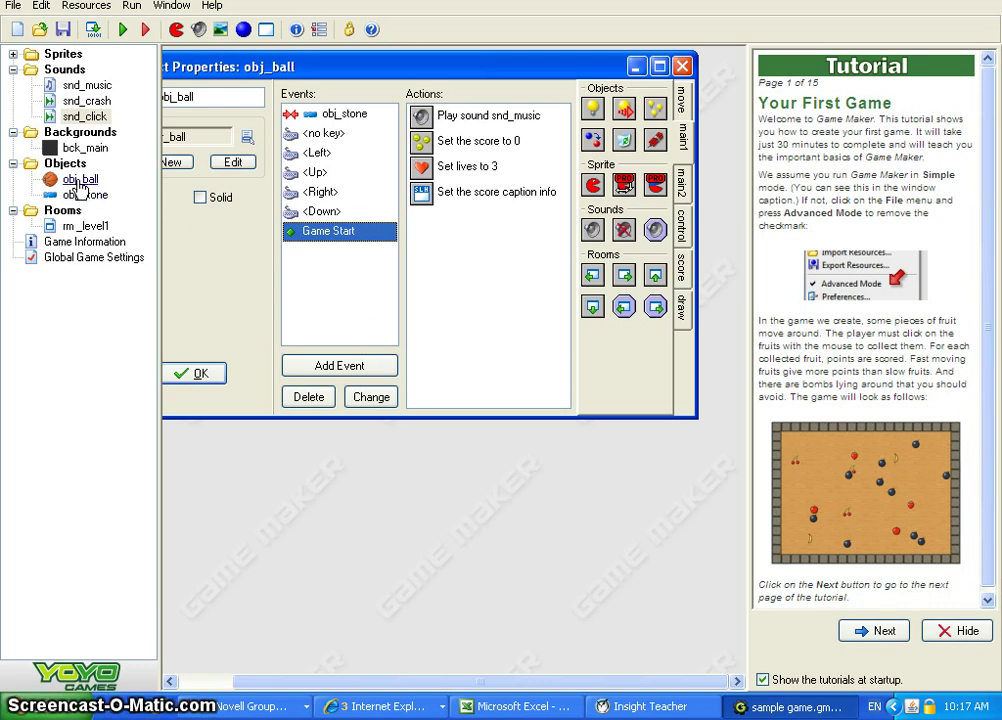
drag(200, 72, 259, 73)
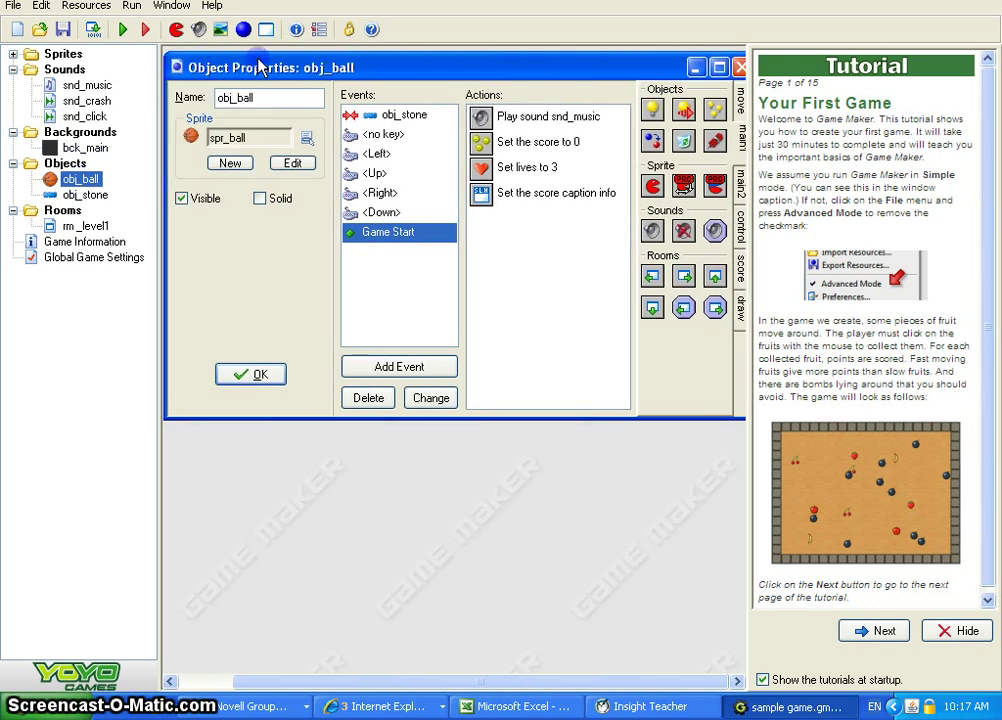
click(408, 120)
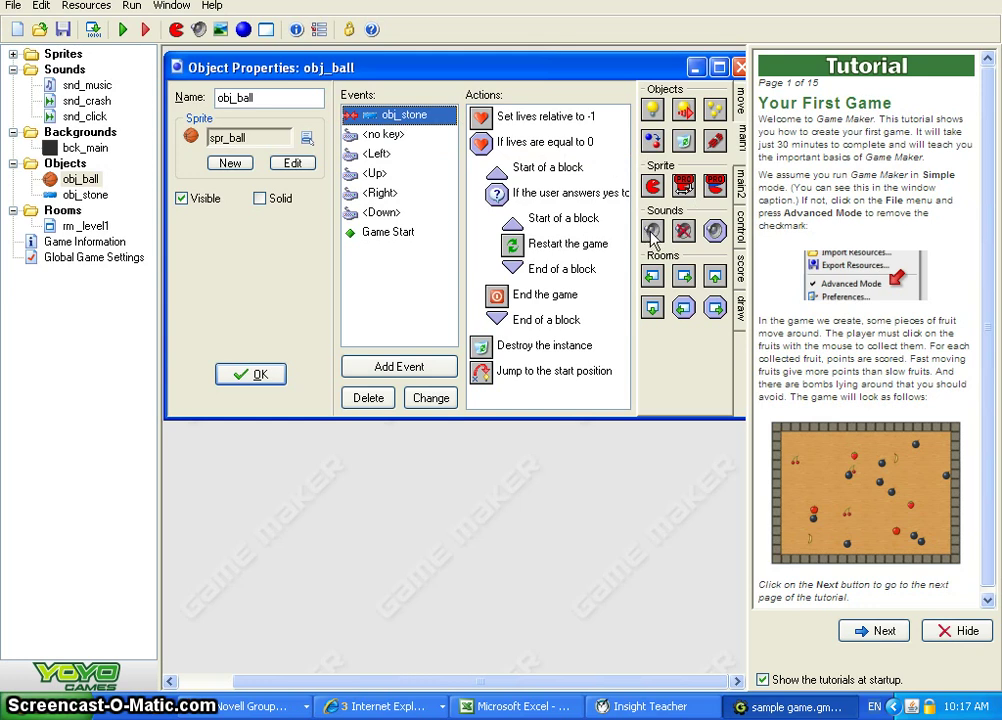
drag(508, 127, 507, 128)
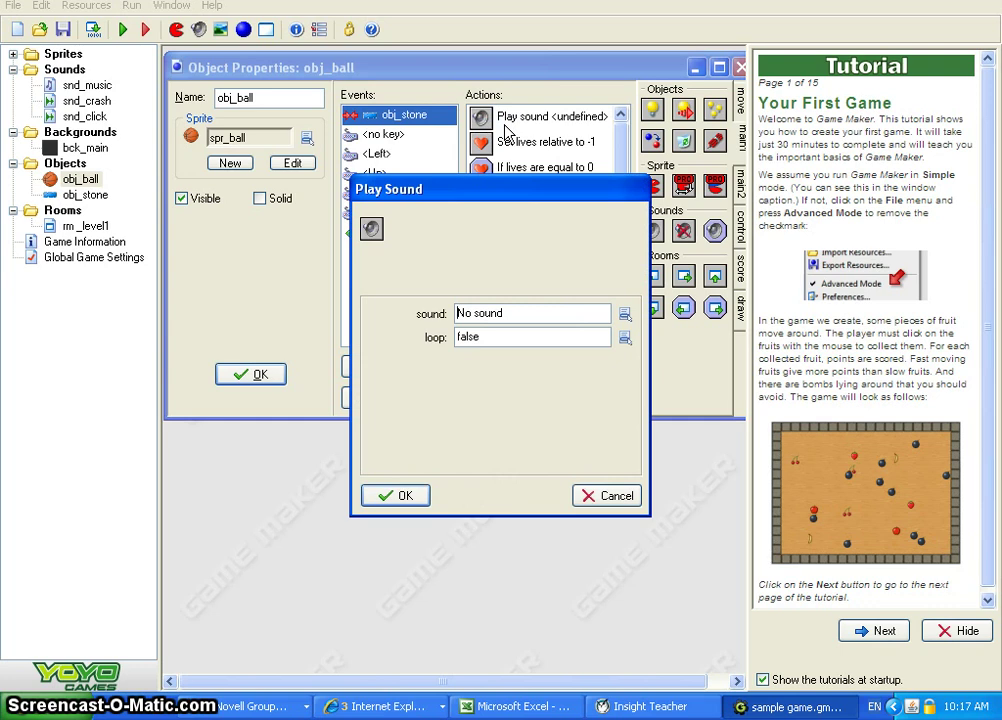
Choose snd_crash for the collision's Play Sound action and confirm it.
click(623, 314)
click(668, 362)
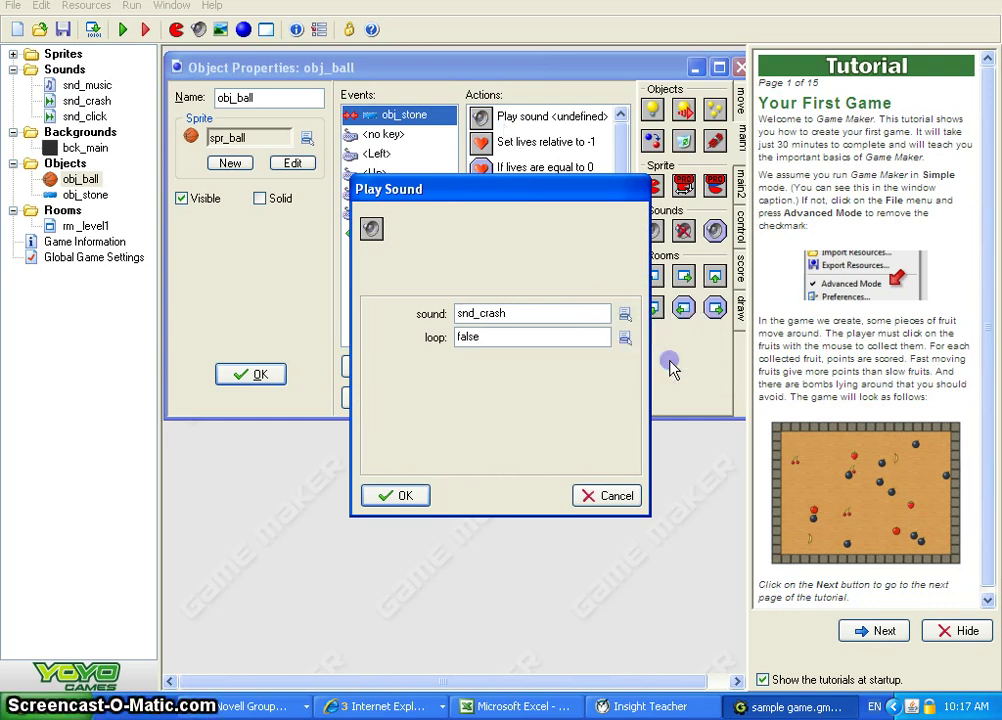
click(397, 496)
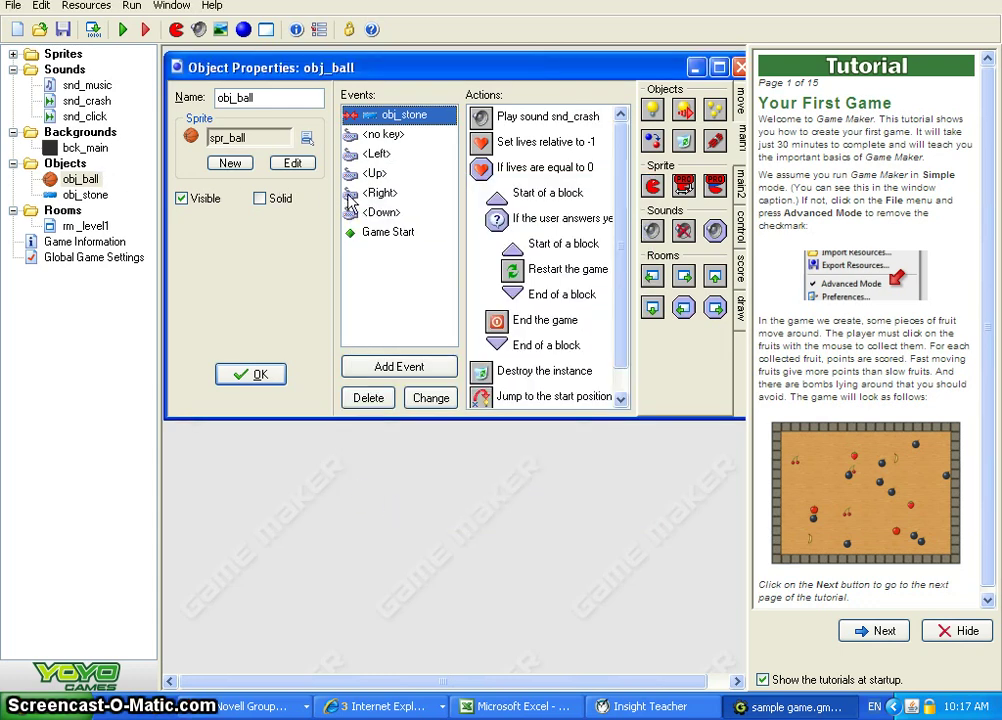
click(82, 195)
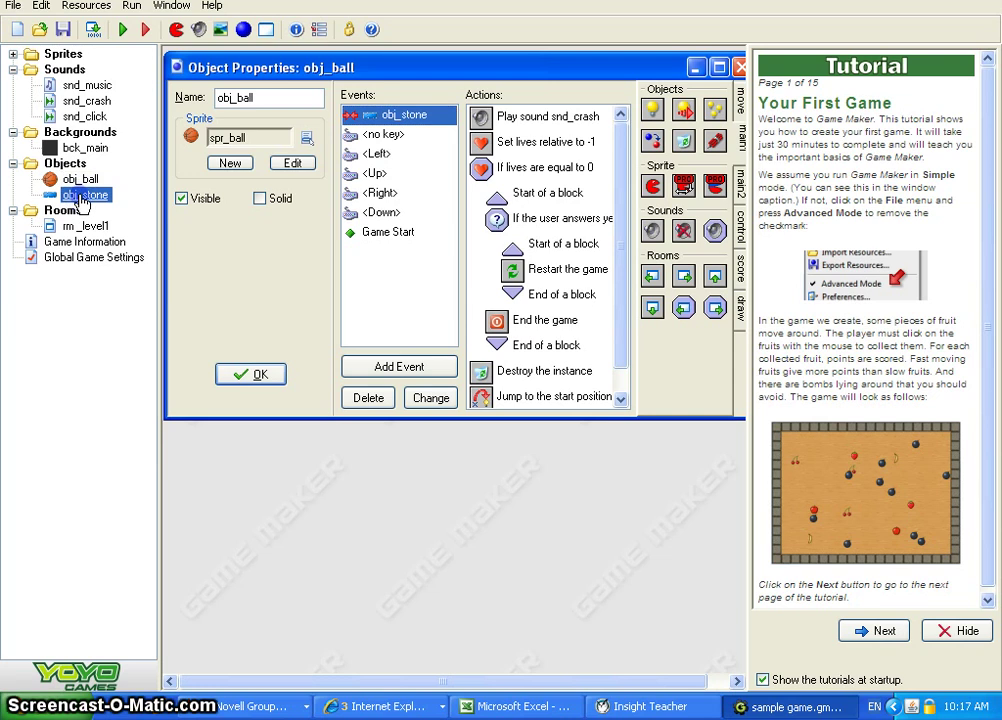
Open obj_stone's Left Pressed event, cancelling an accidentally added Play Sound action.
double_click(82, 196)
click(524, 304)
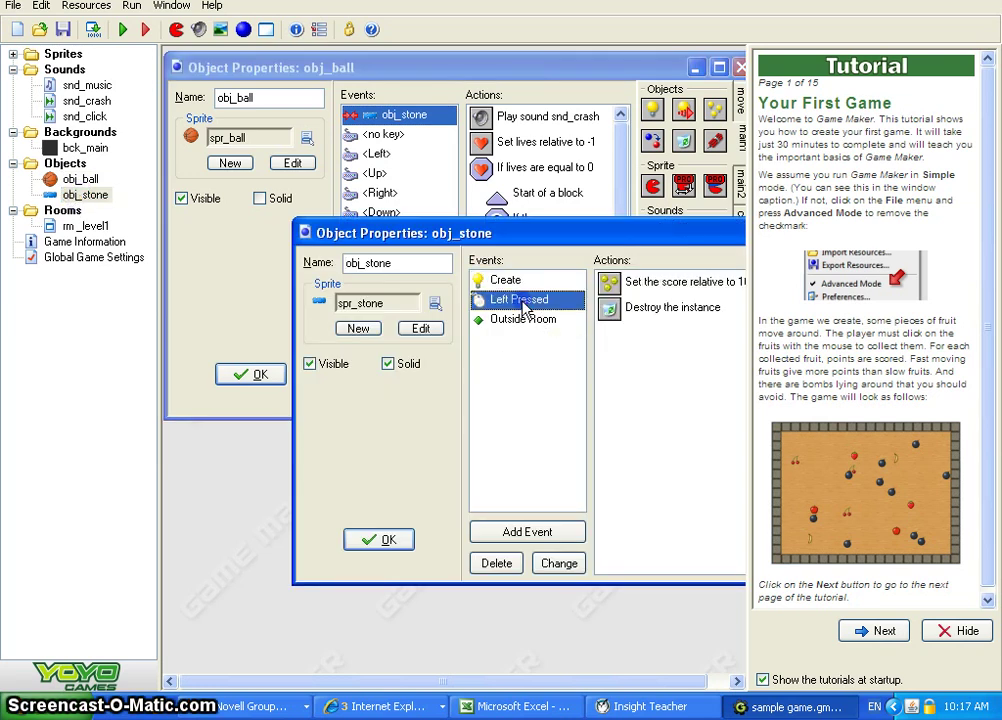
drag(555, 234, 452, 336)
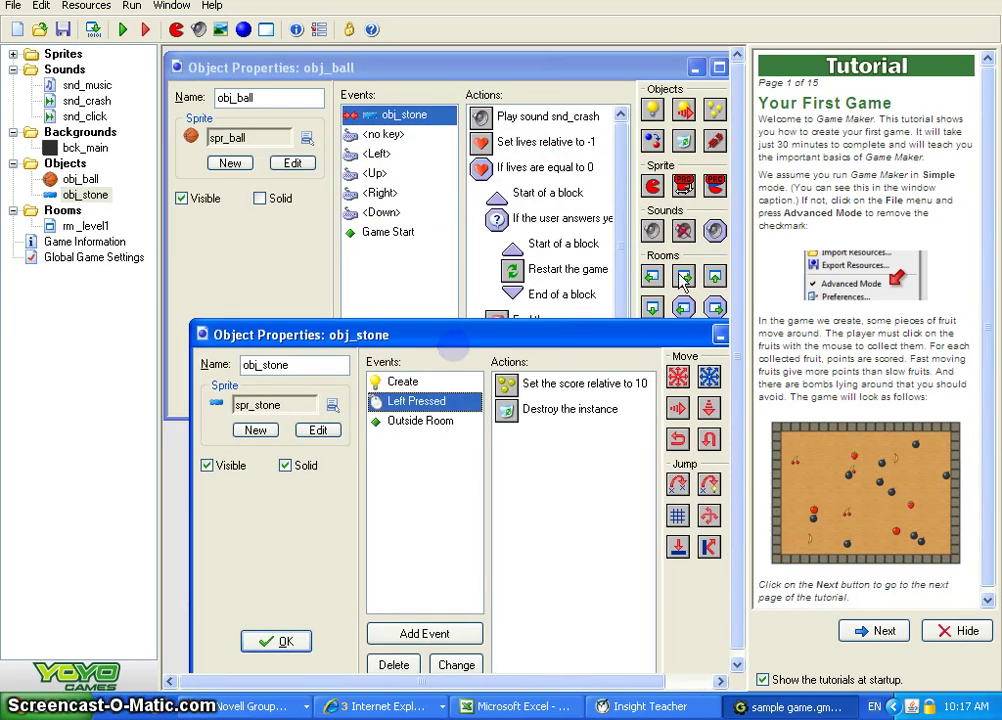
click(683, 281)
drag(651, 230, 595, 376)
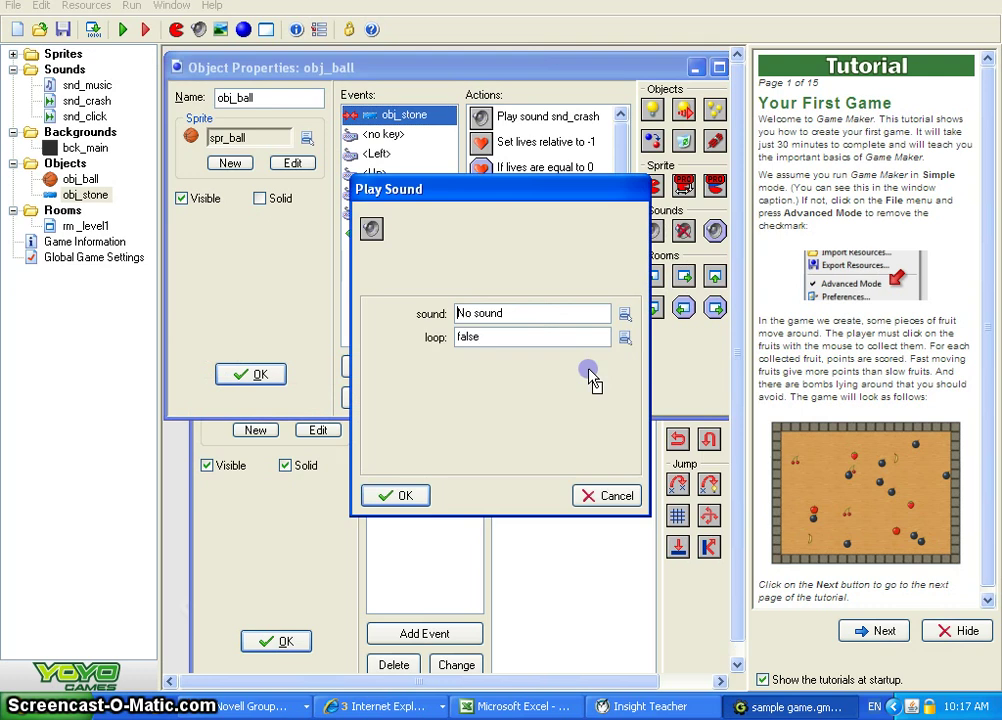
click(600, 494)
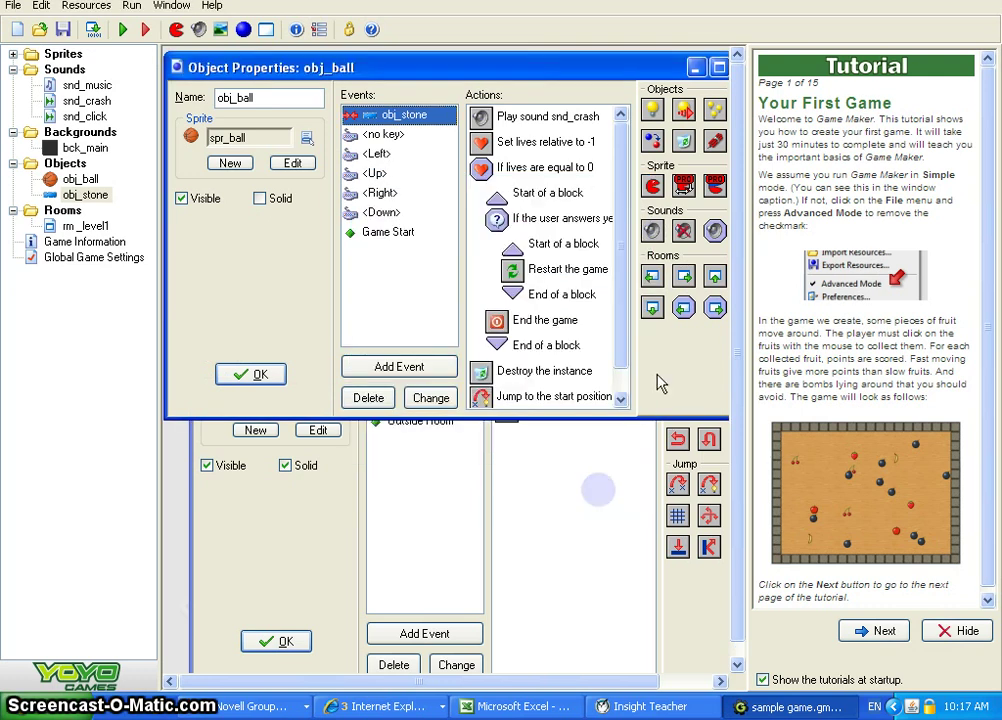
Hide the tutorial panel and add a Play Sound action to Left Pressed.
click(963, 640)
click(577, 544)
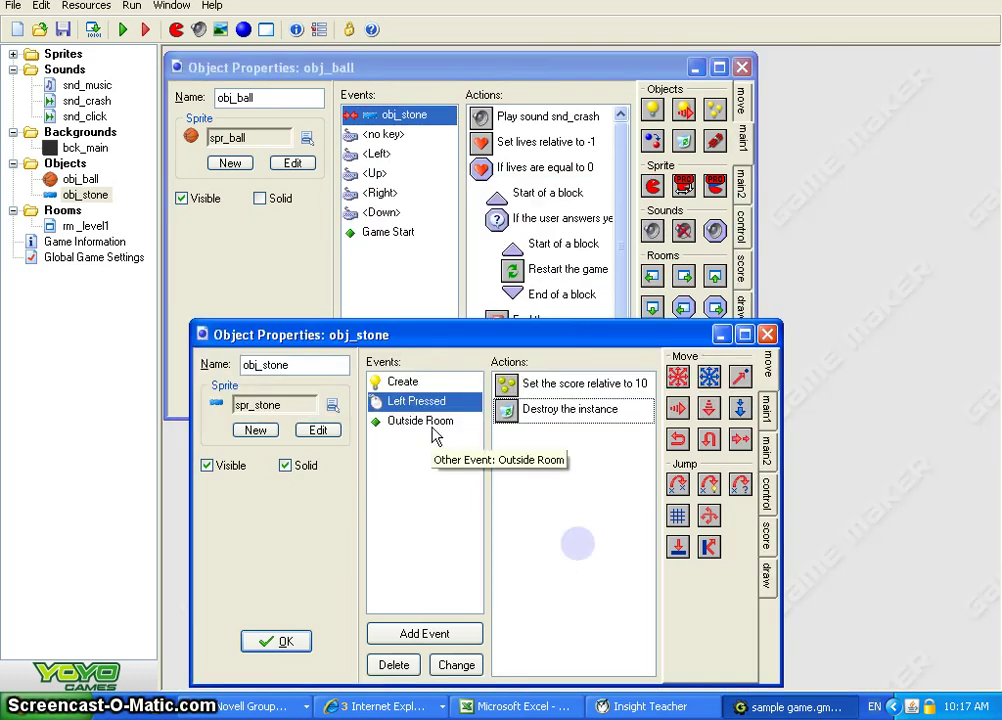
drag(530, 334, 523, 287)
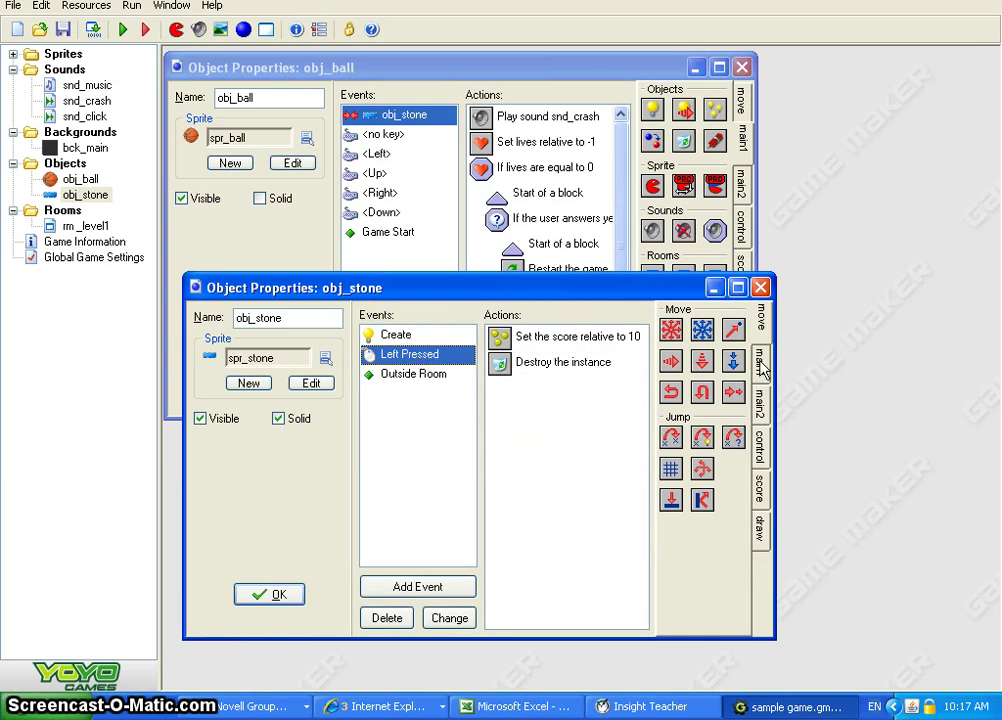
click(761, 403)
click(760, 357)
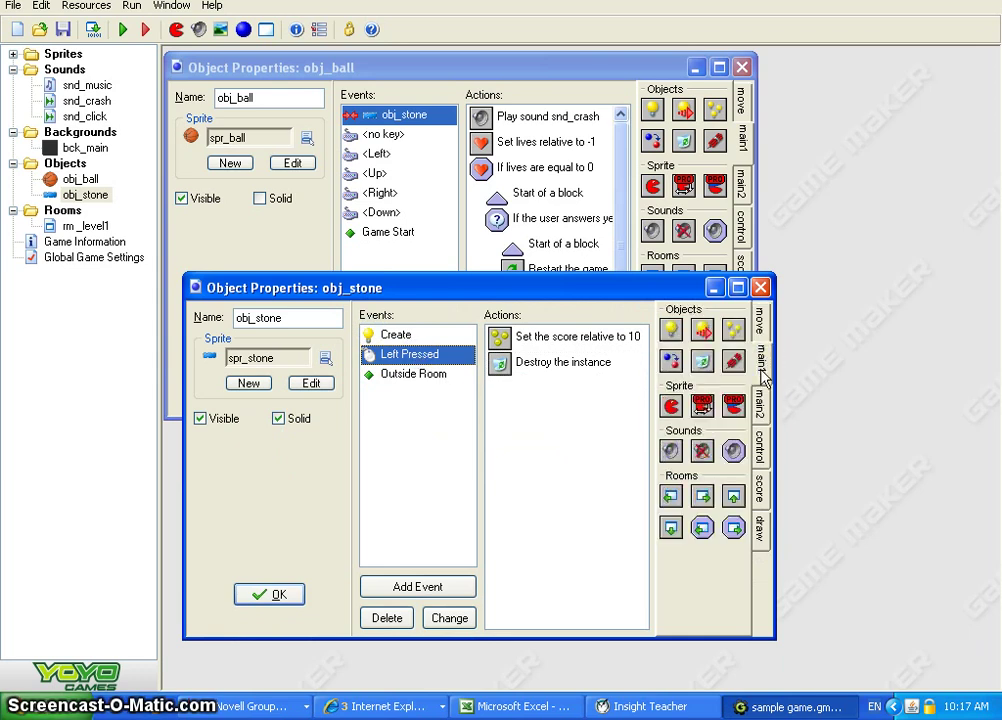
drag(672, 452, 562, 418)
Choose snd_click for the Left Pressed Play Sound action and confirm it.
click(625, 314)
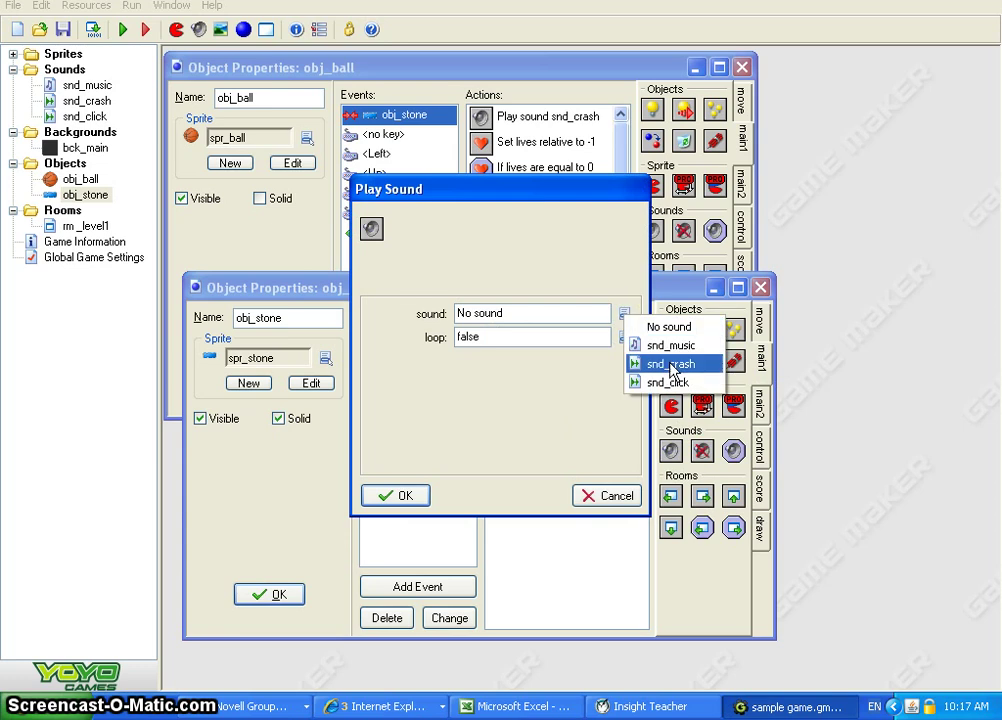
click(660, 381)
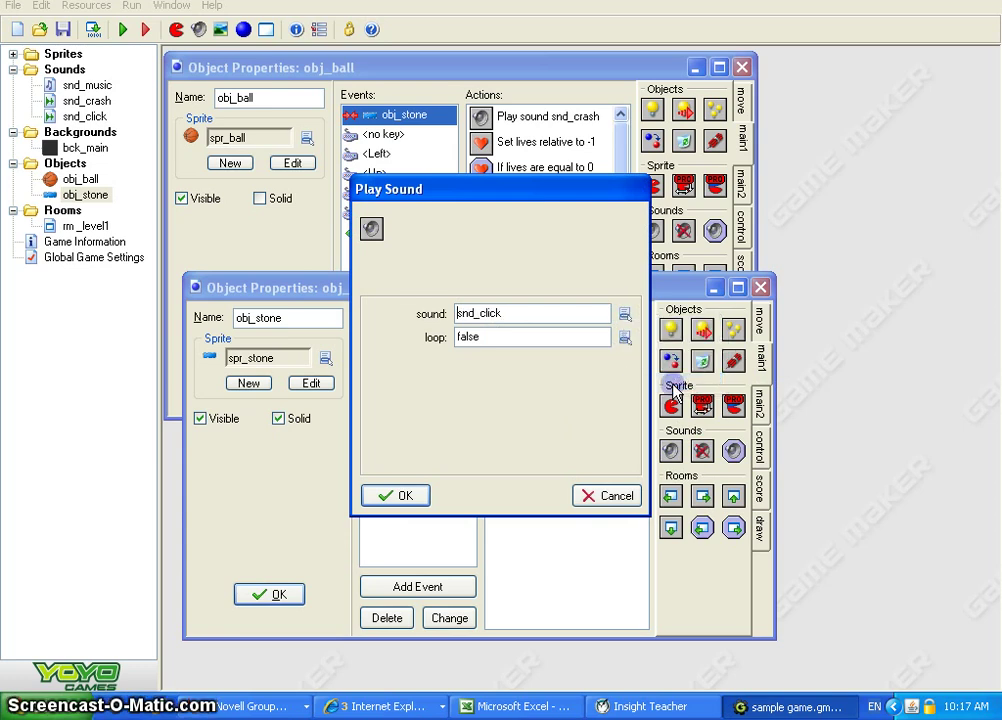
click(397, 496)
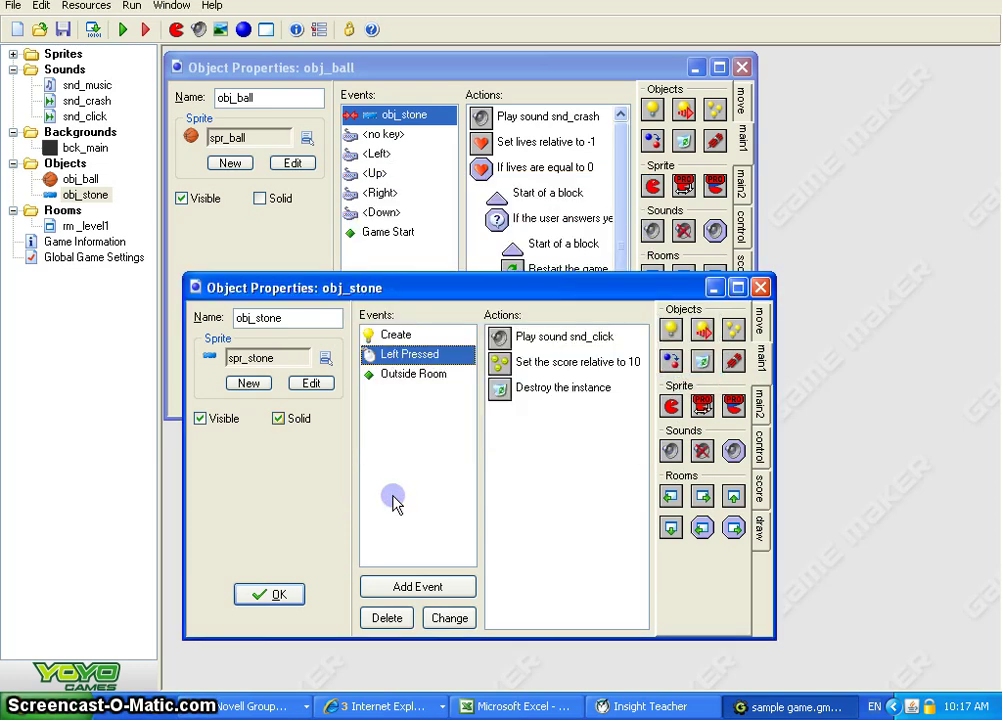
Test-run the game, steering the ball with the arrow keys until Game Over at score 100.
click(123, 29)
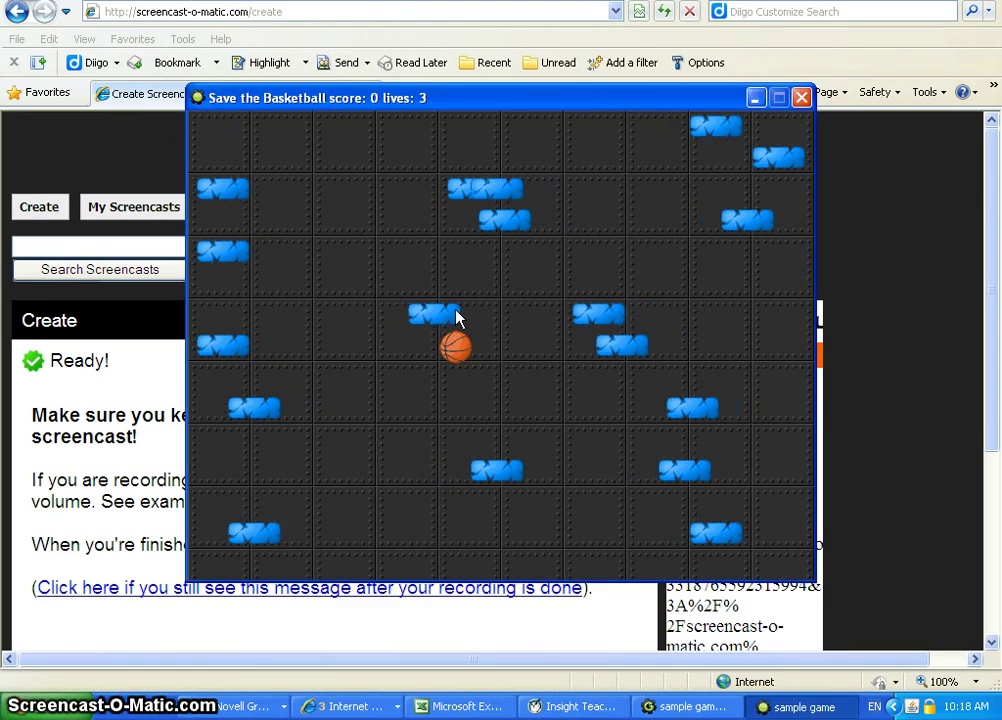
key(Left)
key(Right)
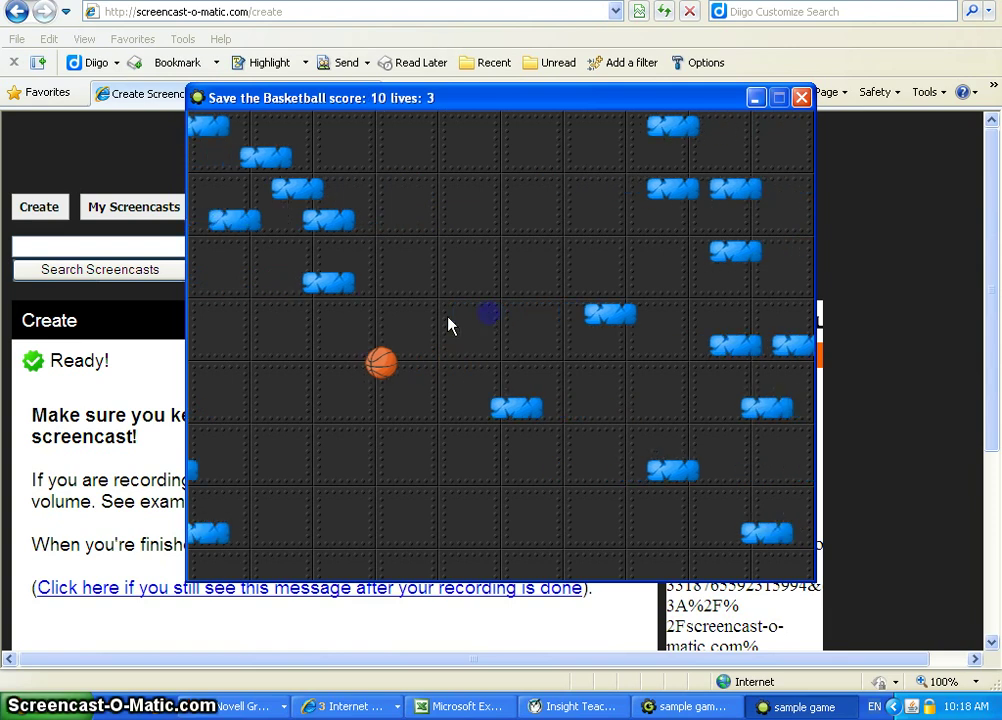
key(Right)
key(Left)
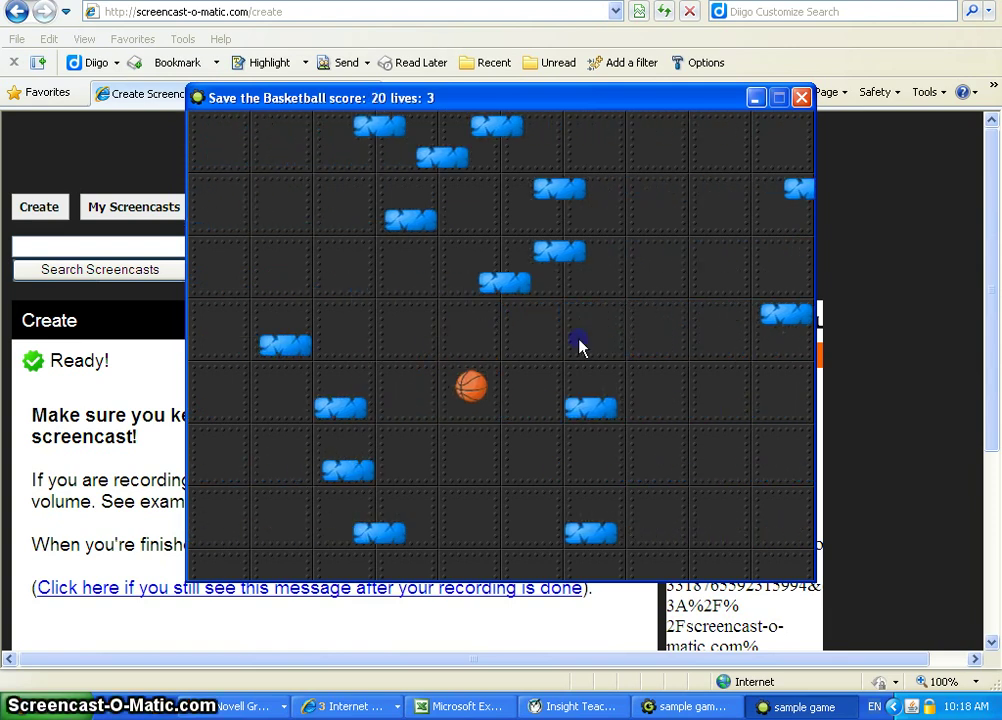
key(Left)
key(Right)
key(Left)
key(Right)
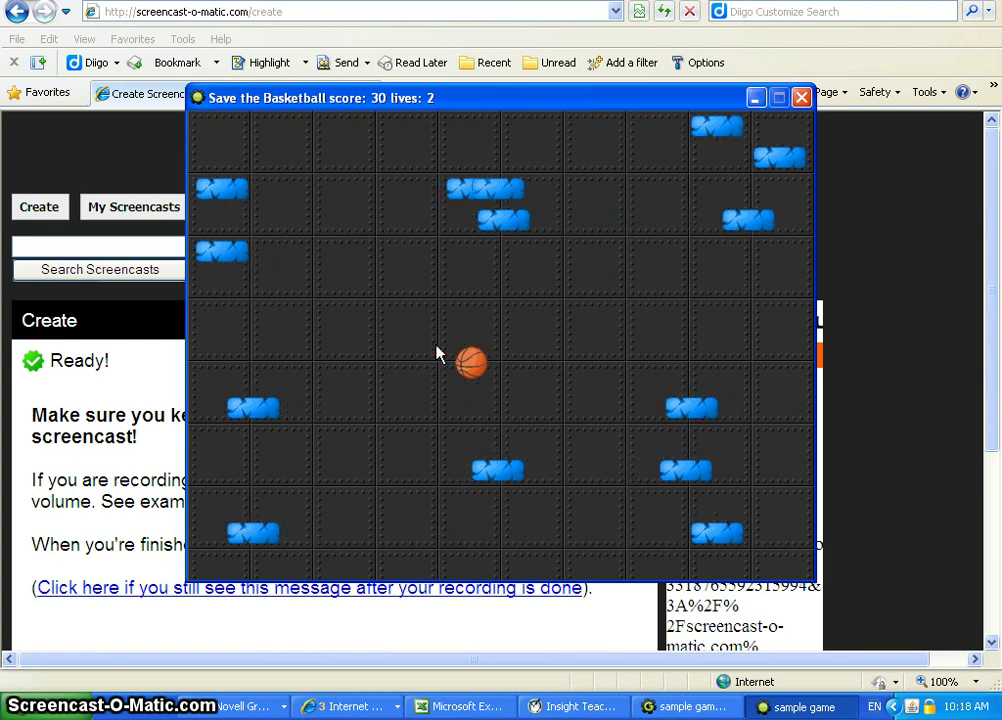
key(Right)
key(Left)
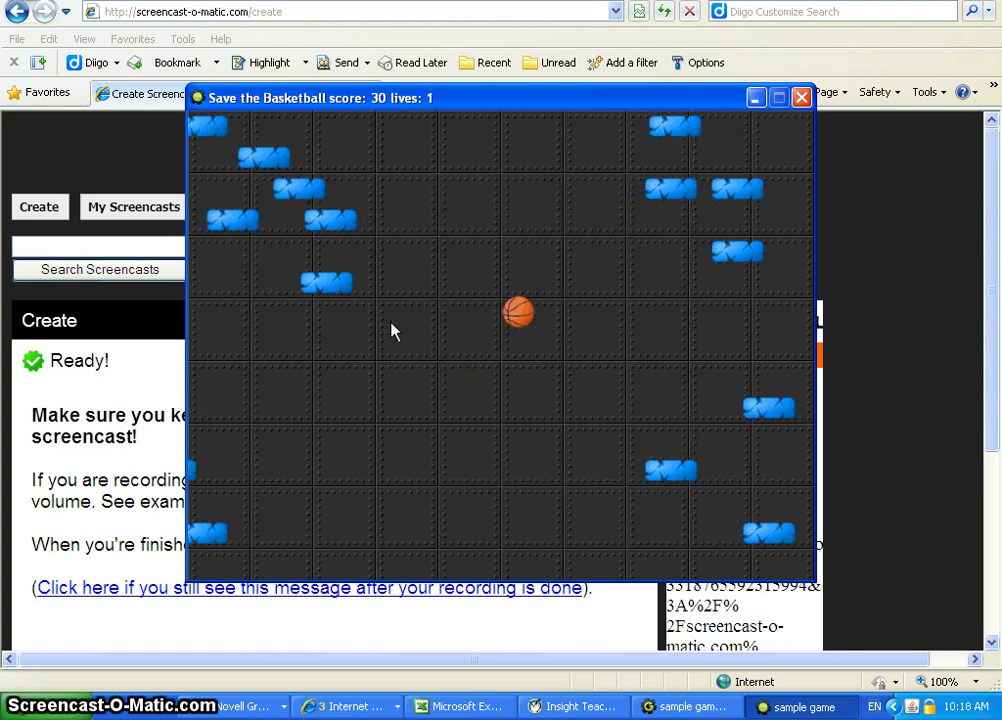
key(Left)
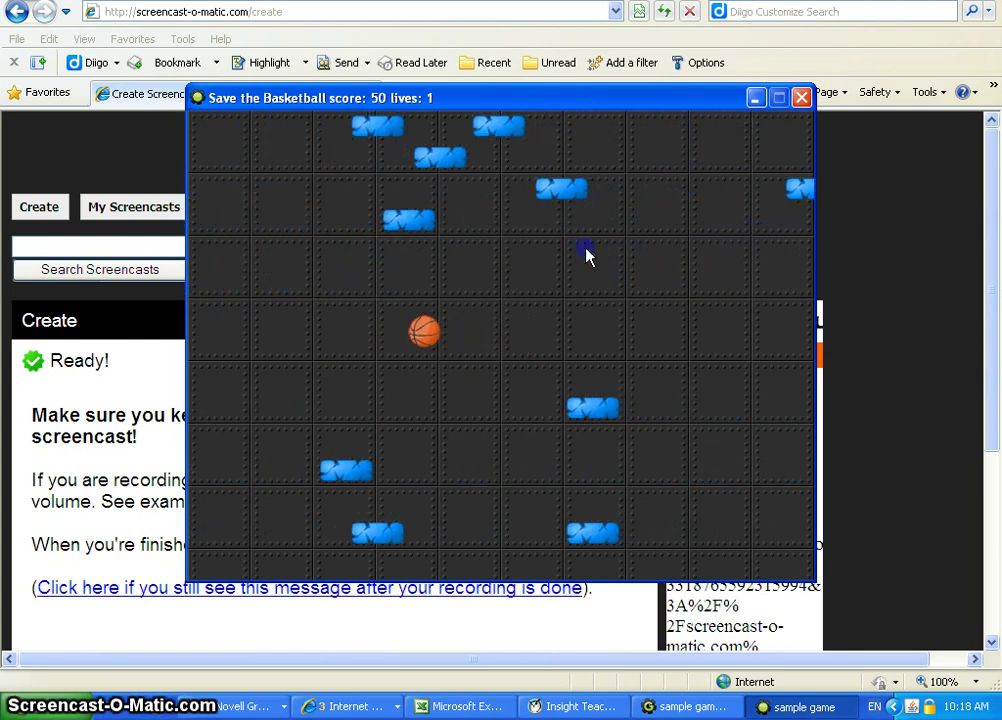
key(Right)
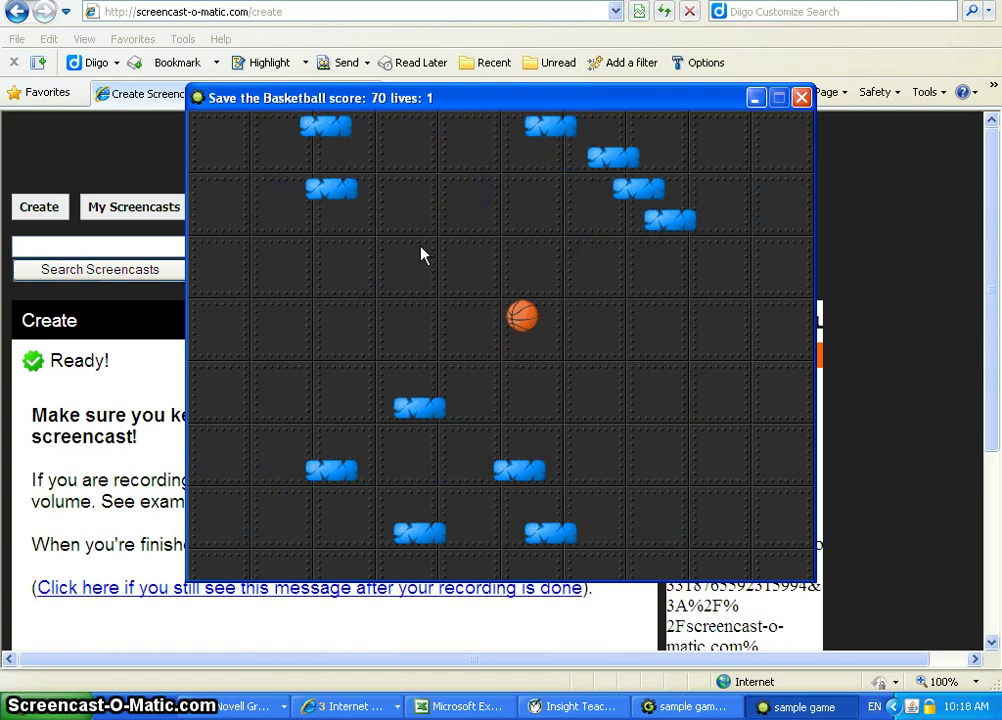
key(Left)
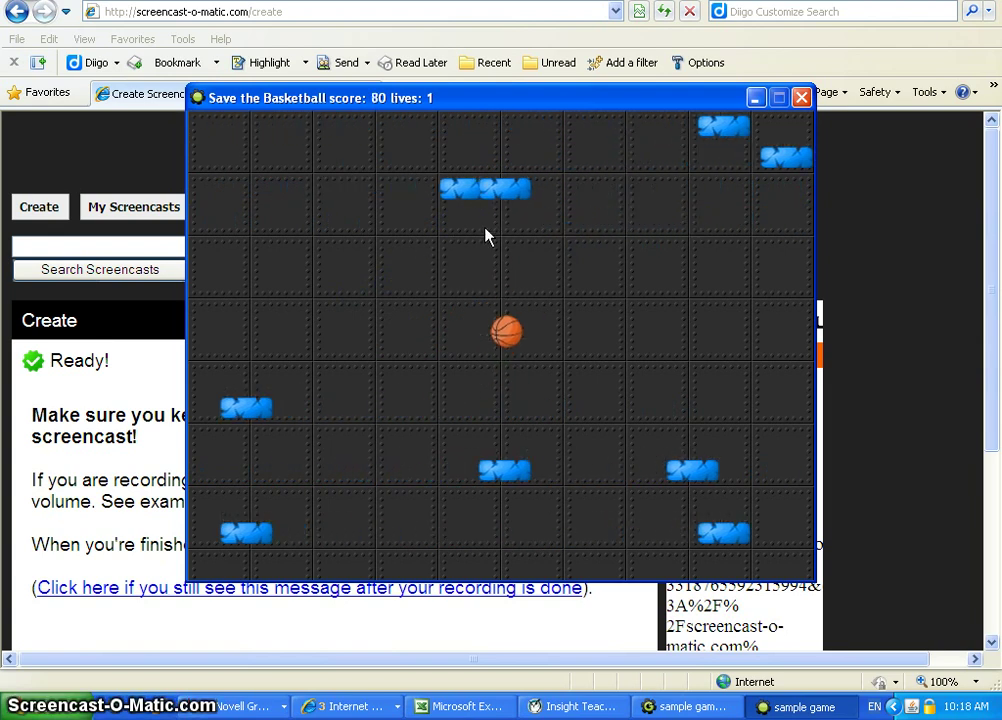
key(Left)
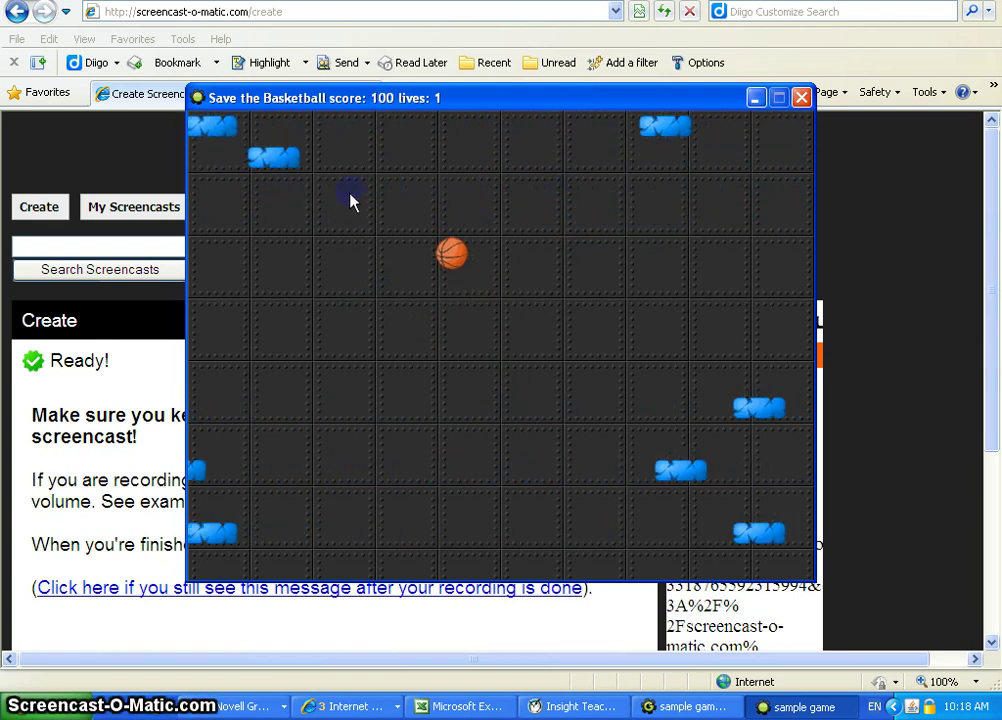
key(Left)
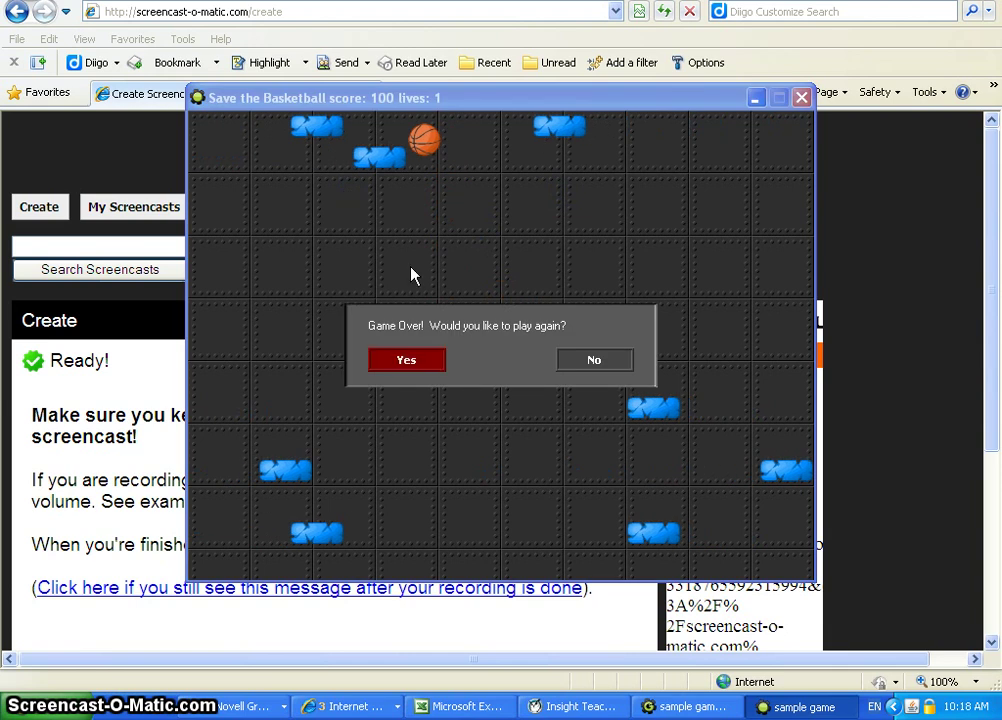
Answer No in the Game Over dialog to end the test run and return to the editor.
click(595, 360)
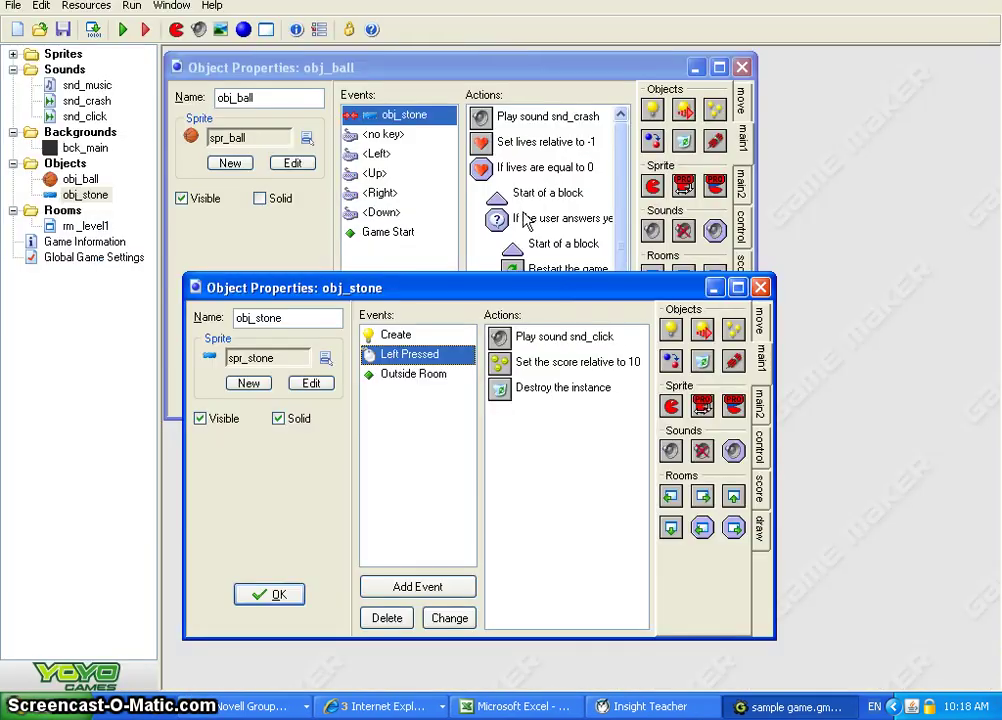